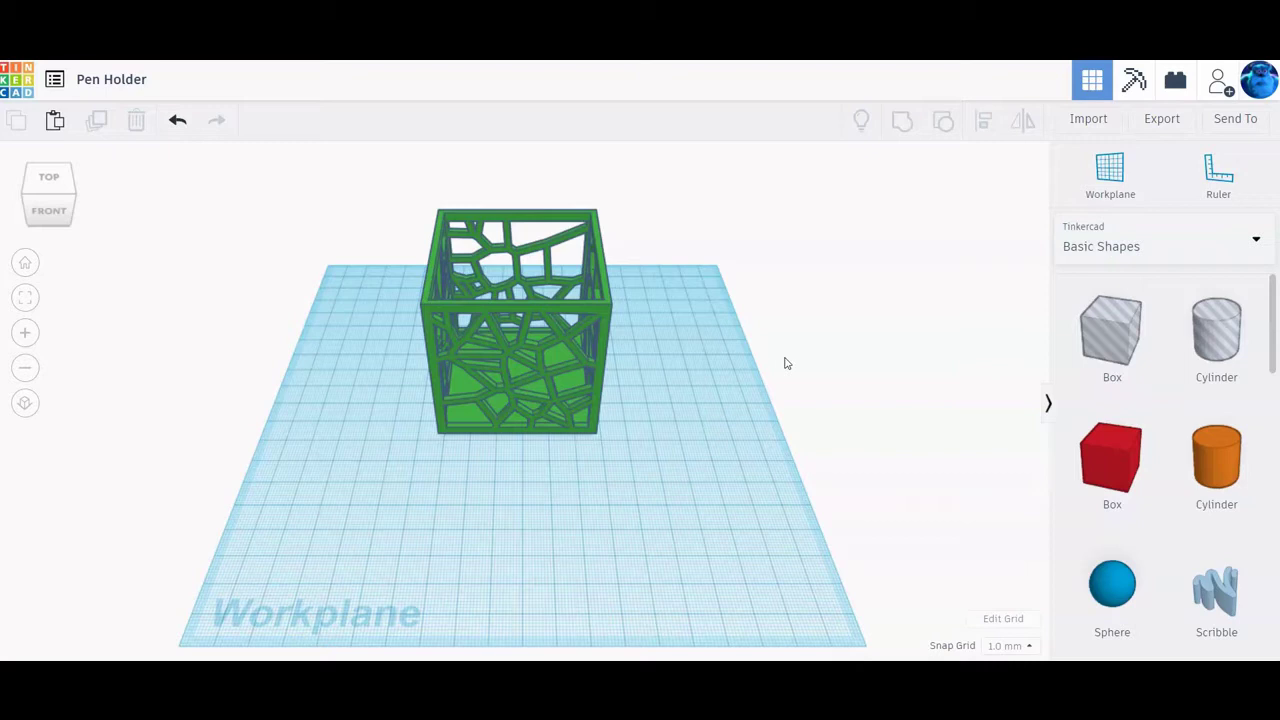
# Step: Move the pen holder about 47 mm sideways and 25 mm in depth, toward the back-left corner of the workplane
pyautogui.moveTo(640, 373); pyautogui.dragTo(640, 454, button='right')
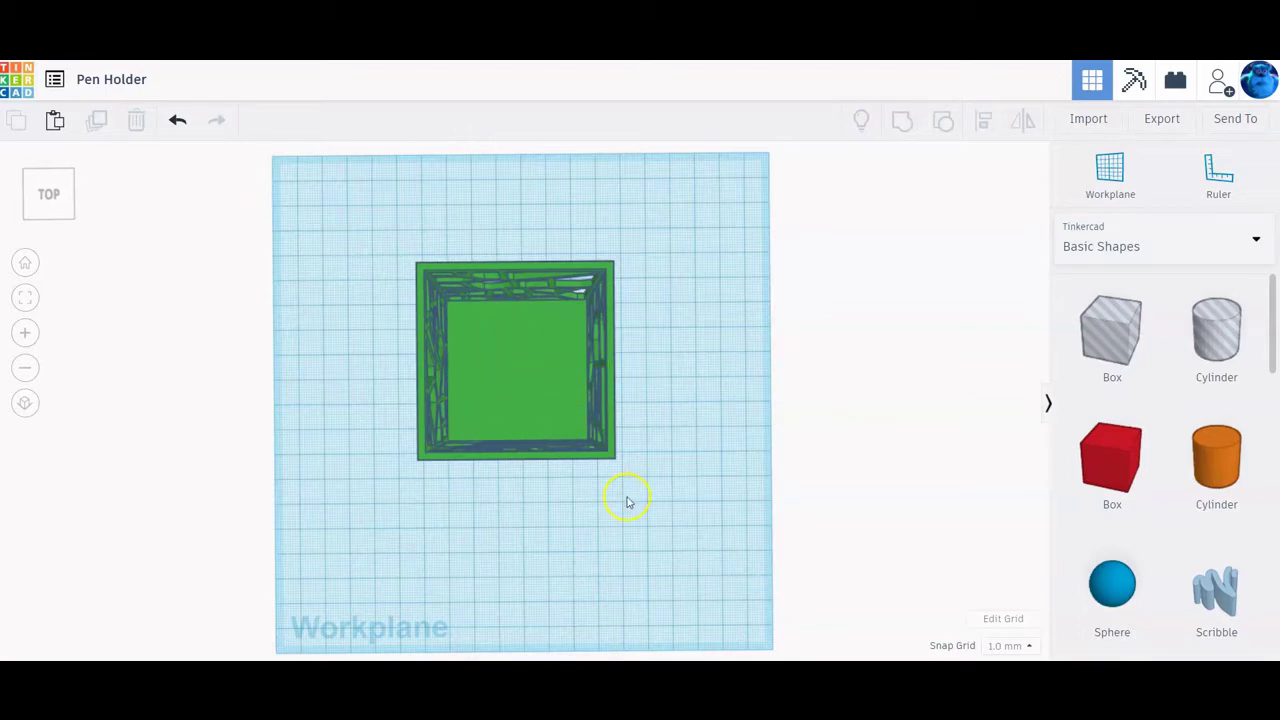
pyautogui.moveTo(623, 500); pyautogui.dragTo(640, 146, button='right')
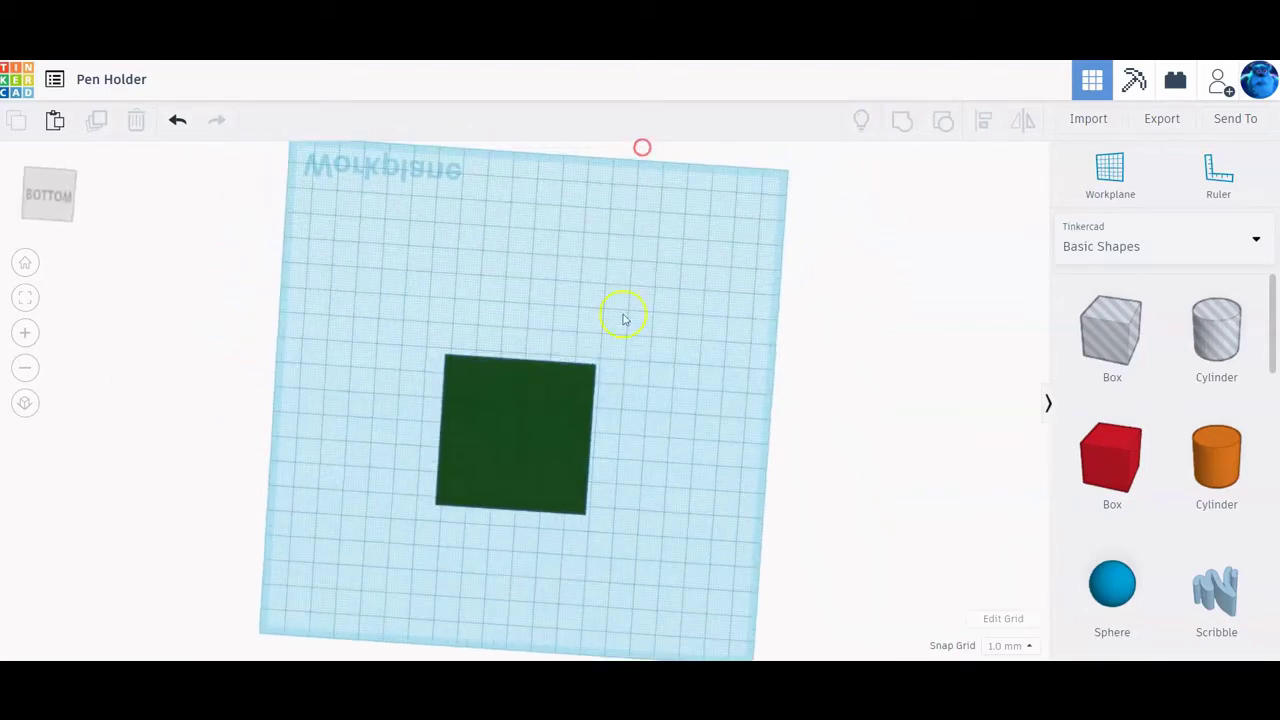
pyautogui.moveTo(586, 425); pyautogui.dragTo(602, 647, button='right')
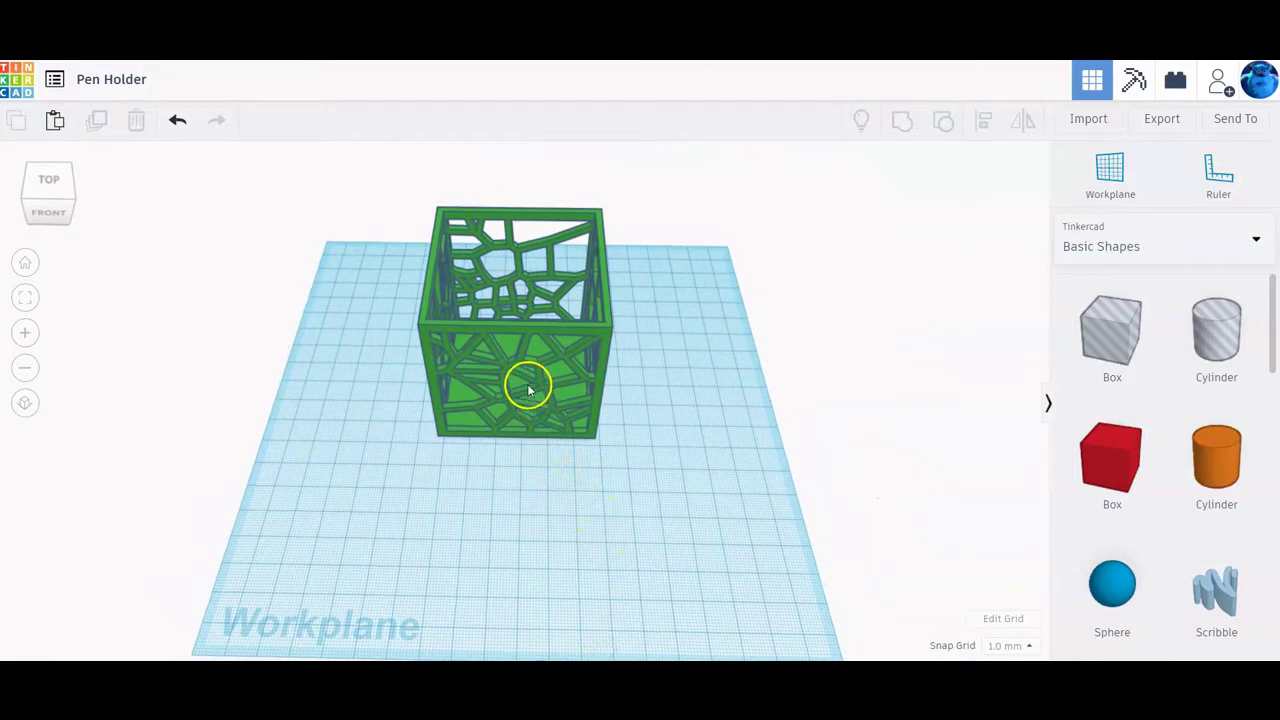
pyautogui.moveTo(528, 380); pyautogui.dragTo(422, 342)
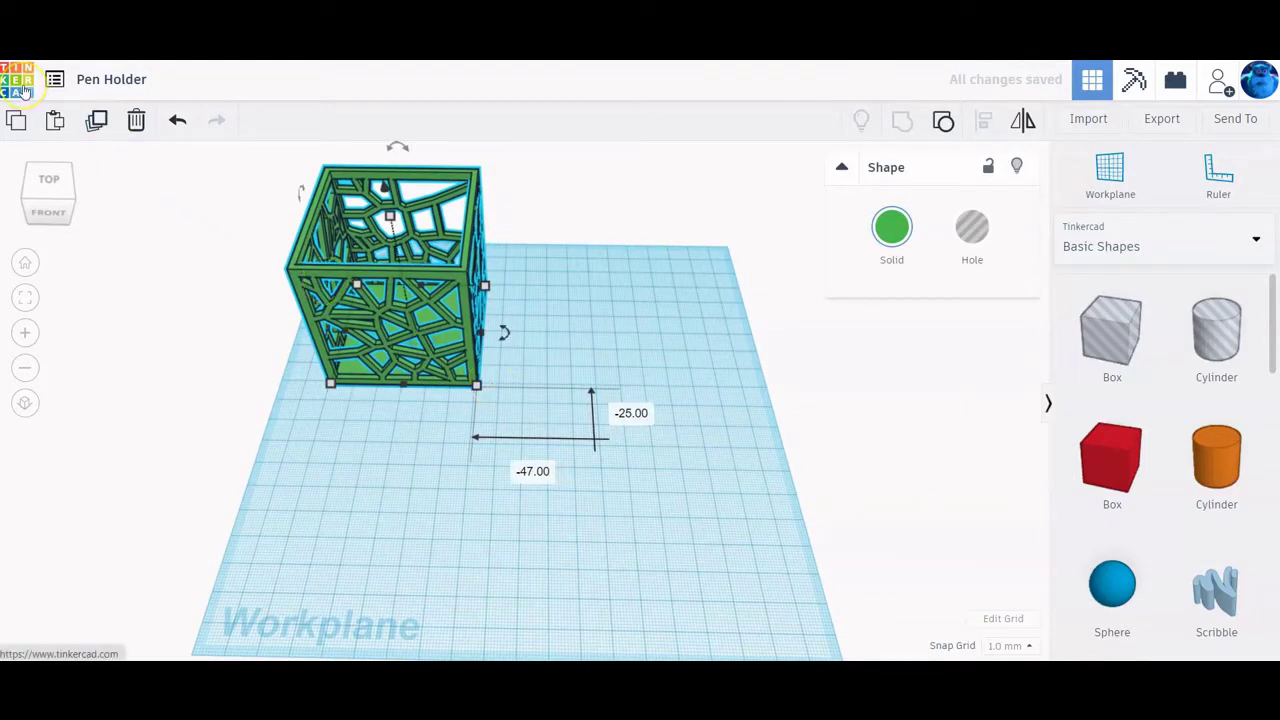
# Step: Leave the Pen Holder design and open the MechTech logo design from the recent designs for editing
pyautogui.click(20, 88)
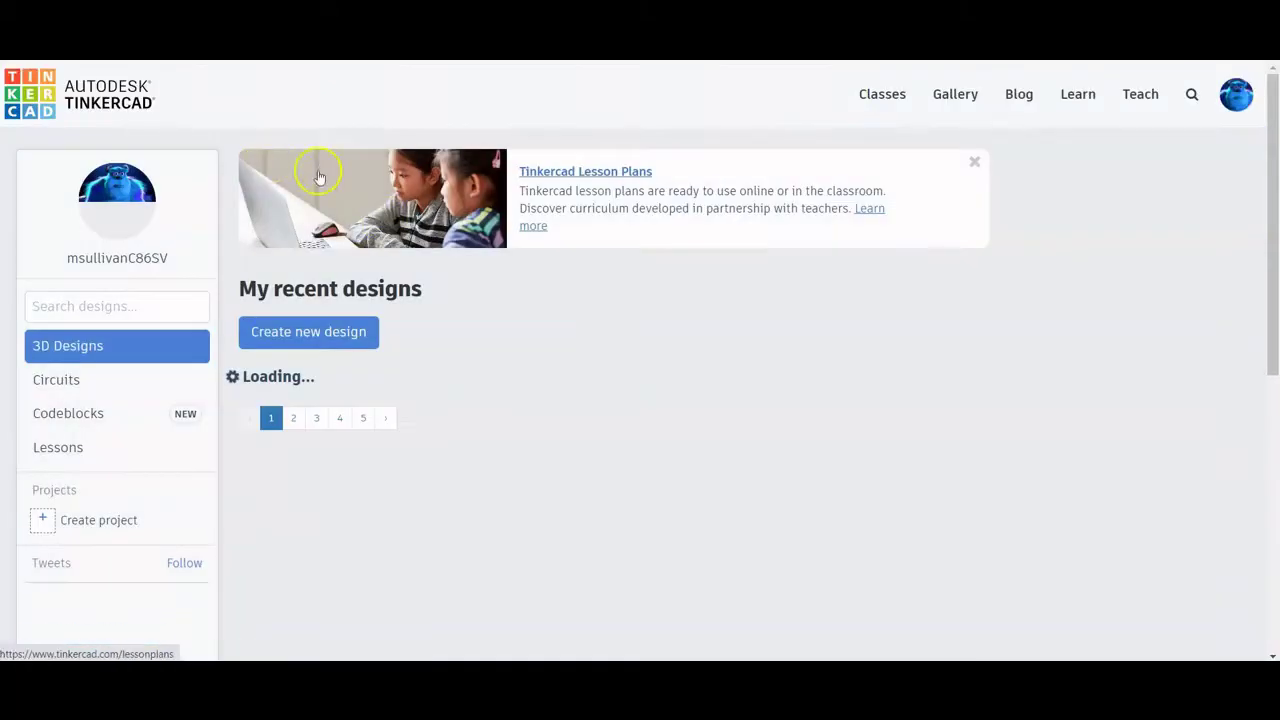
pyautogui.scroll(-1, 715, 325)
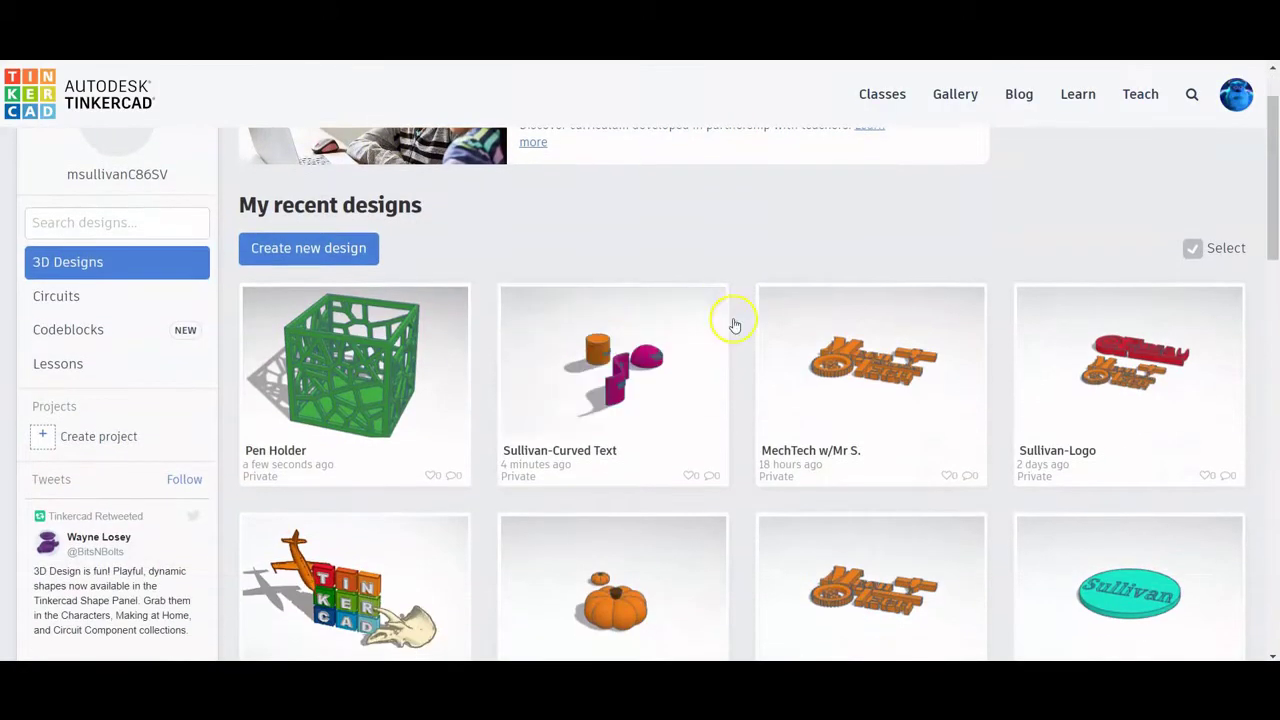
pyautogui.moveTo(829, 388)
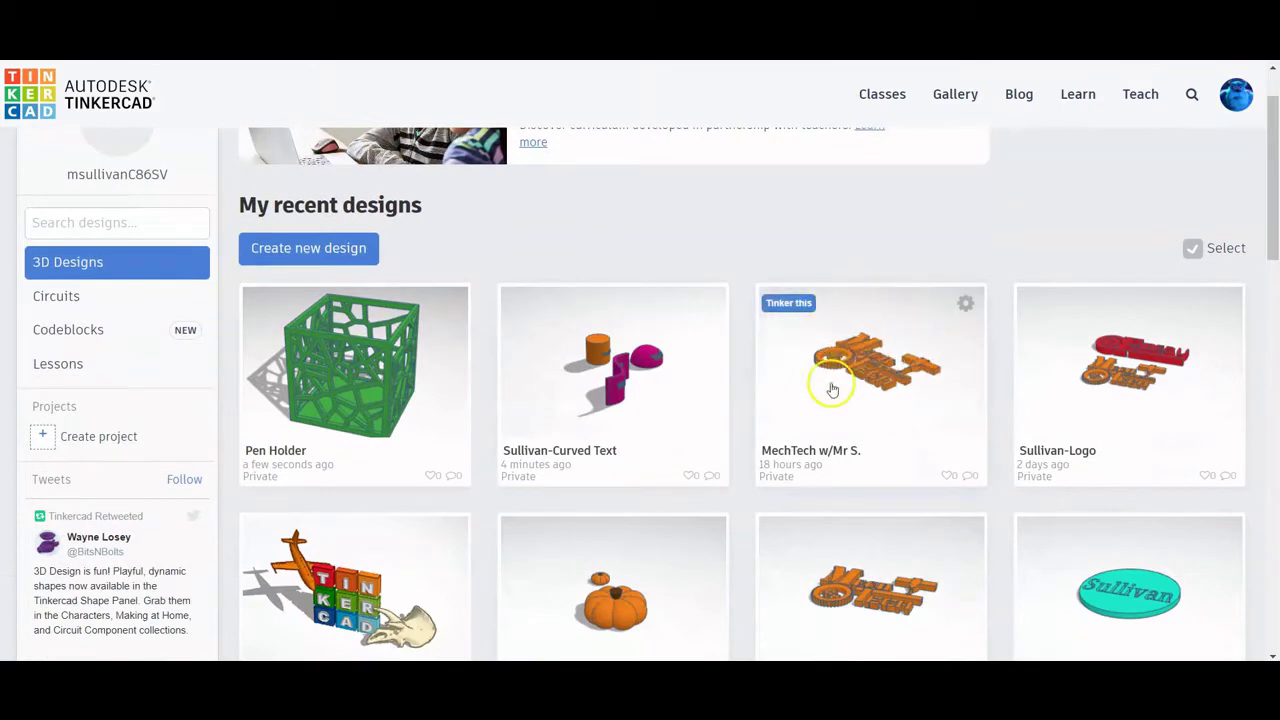
pyautogui.click(797, 312)
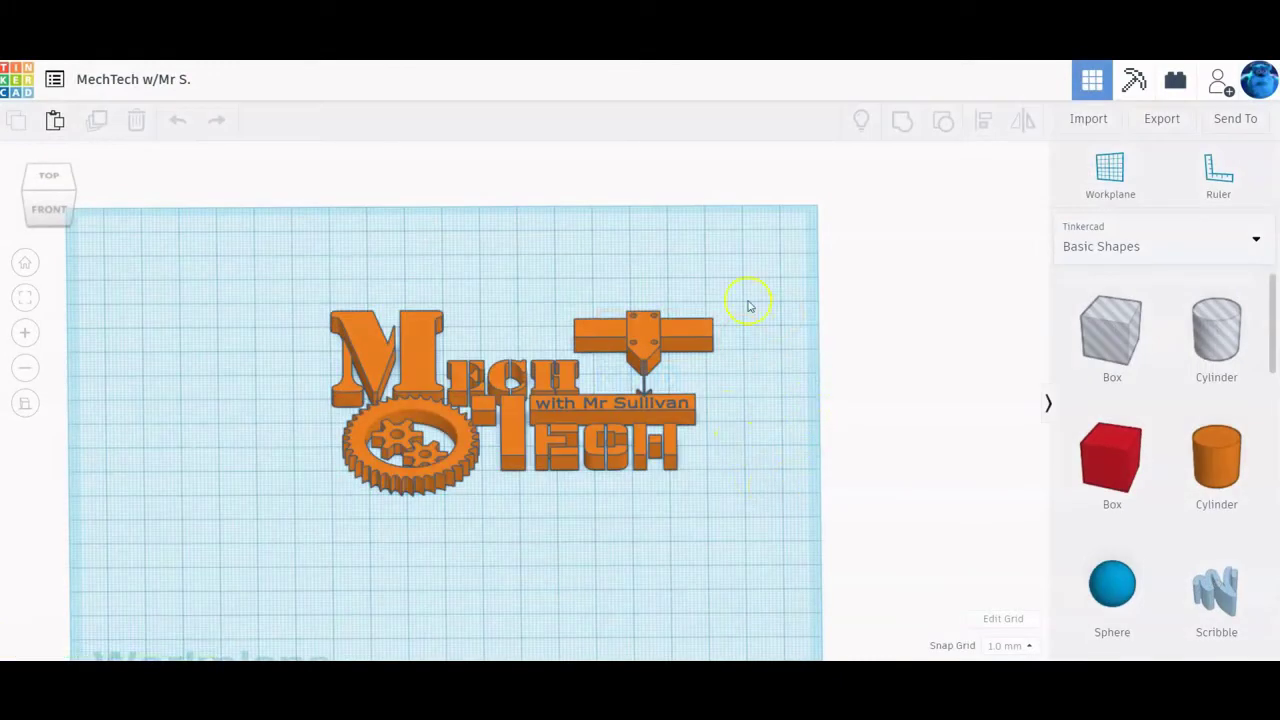
# Step: Copy the complete MechTech logo shape
pyautogui.click(25, 402)
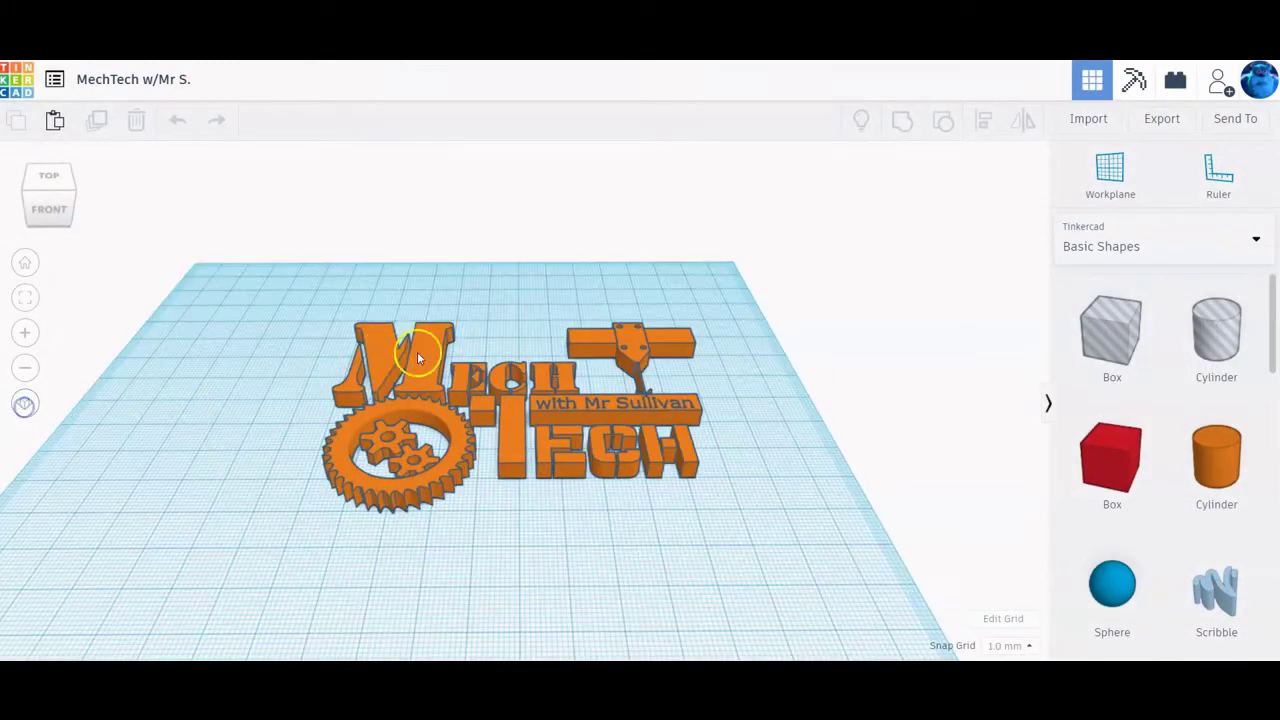
pyautogui.moveTo(566, 508); pyautogui.dragTo(557, 583, button='right')
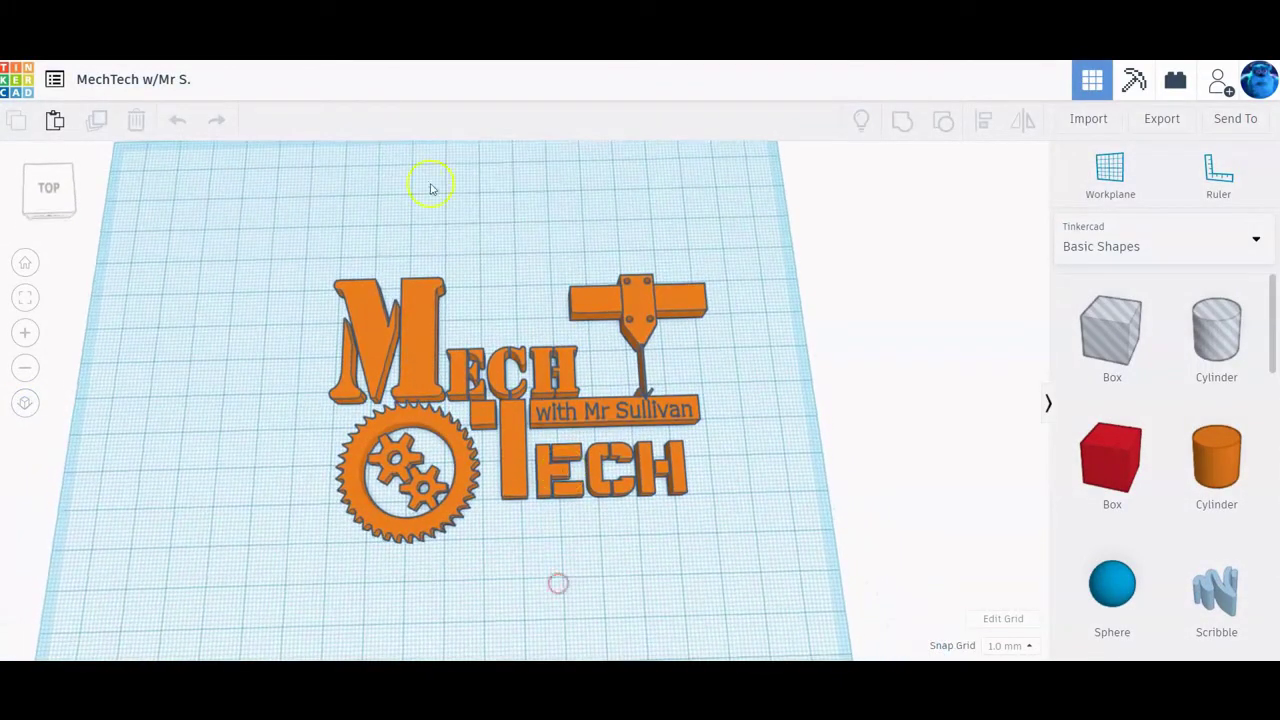
pyautogui.click(416, 347)
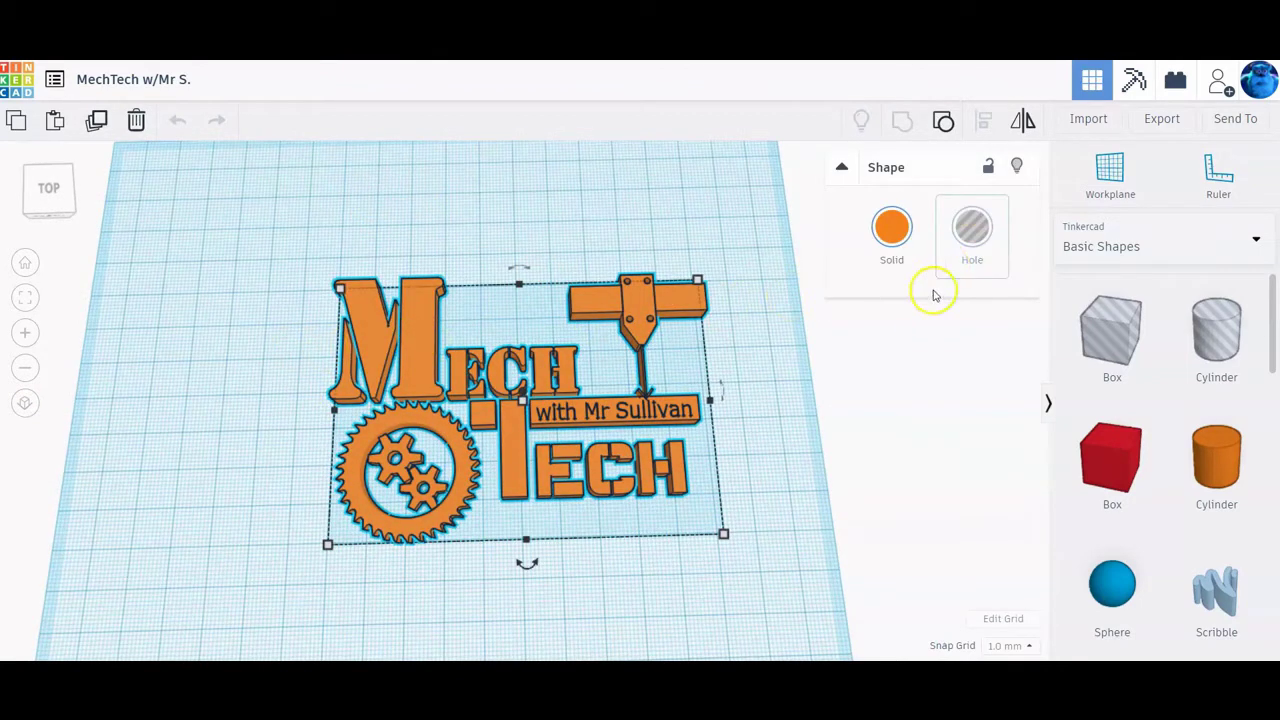
pyautogui.click(16, 122)
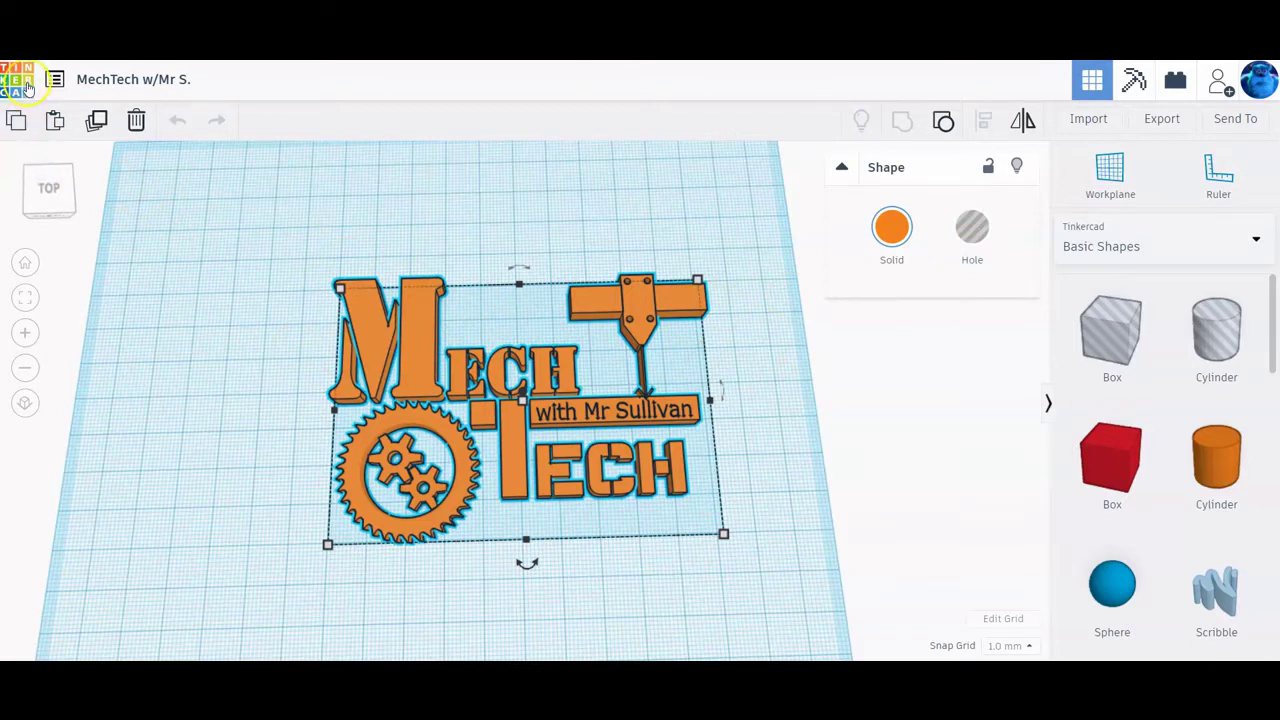
# Step: Return to the Pen Holder design and paste the copied logo onto its workplane
pyautogui.click(26, 86)
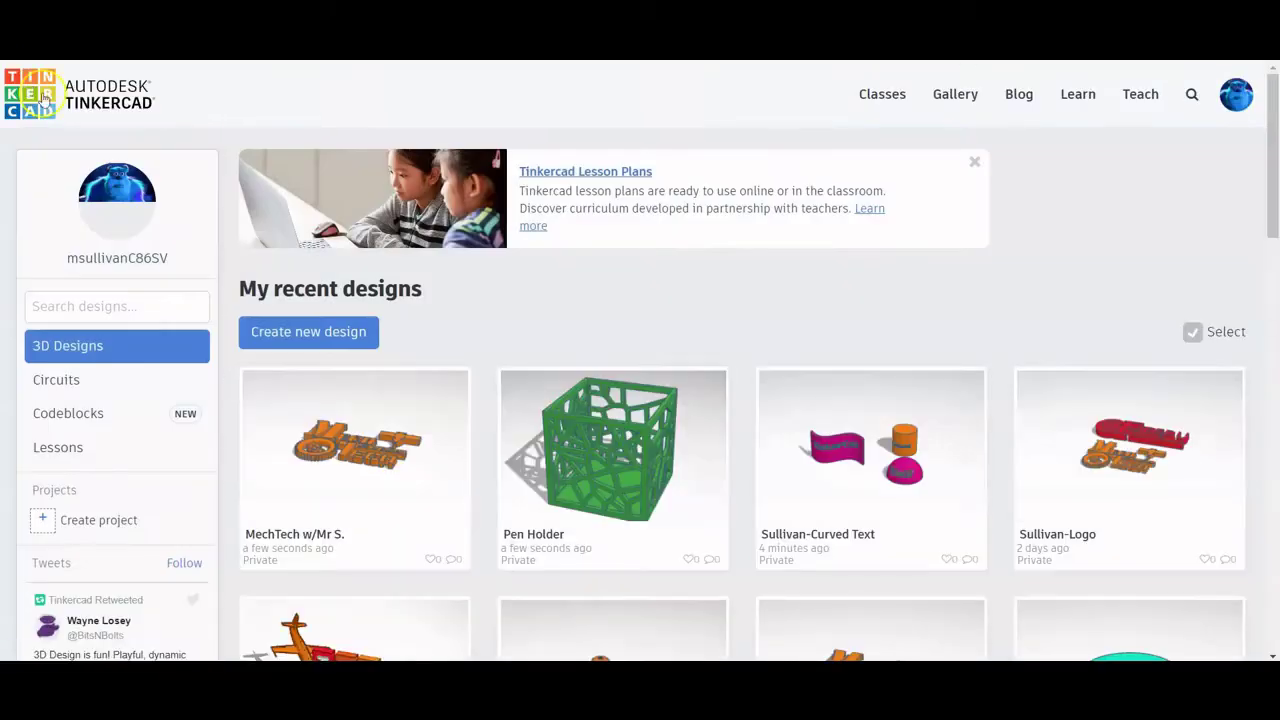
pyautogui.moveTo(380, 460)
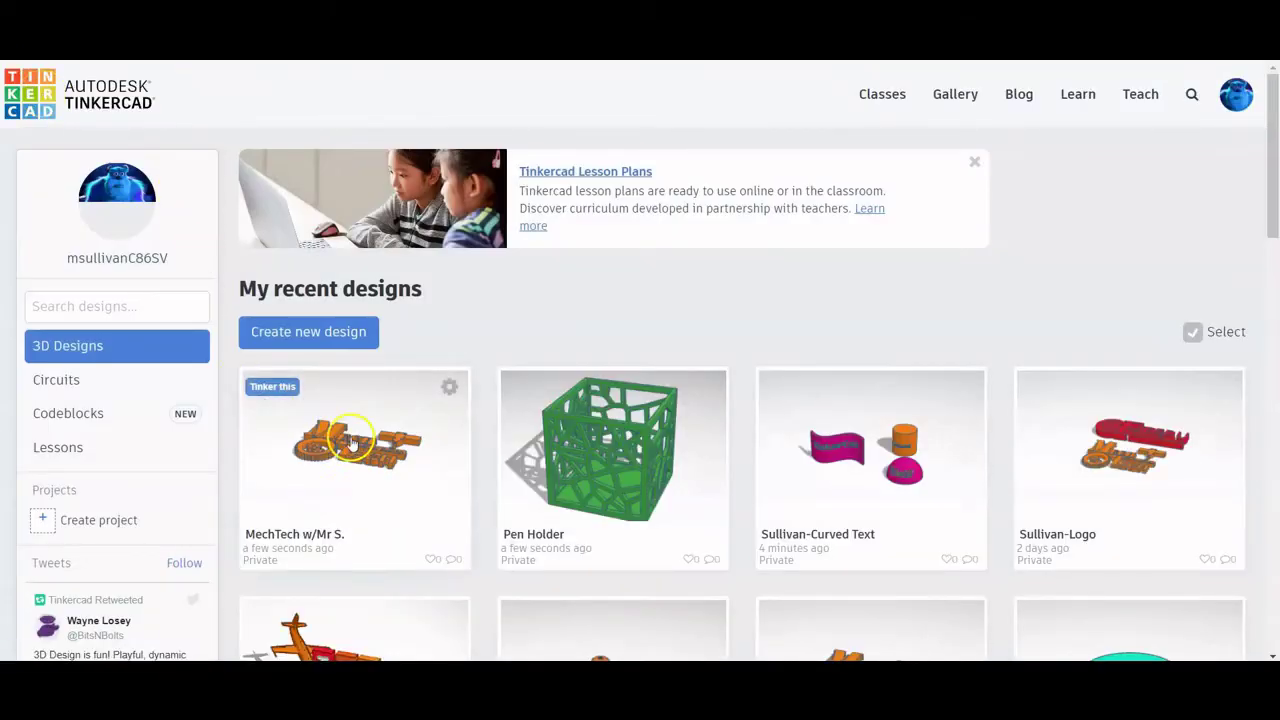
pyautogui.moveTo(537, 486)
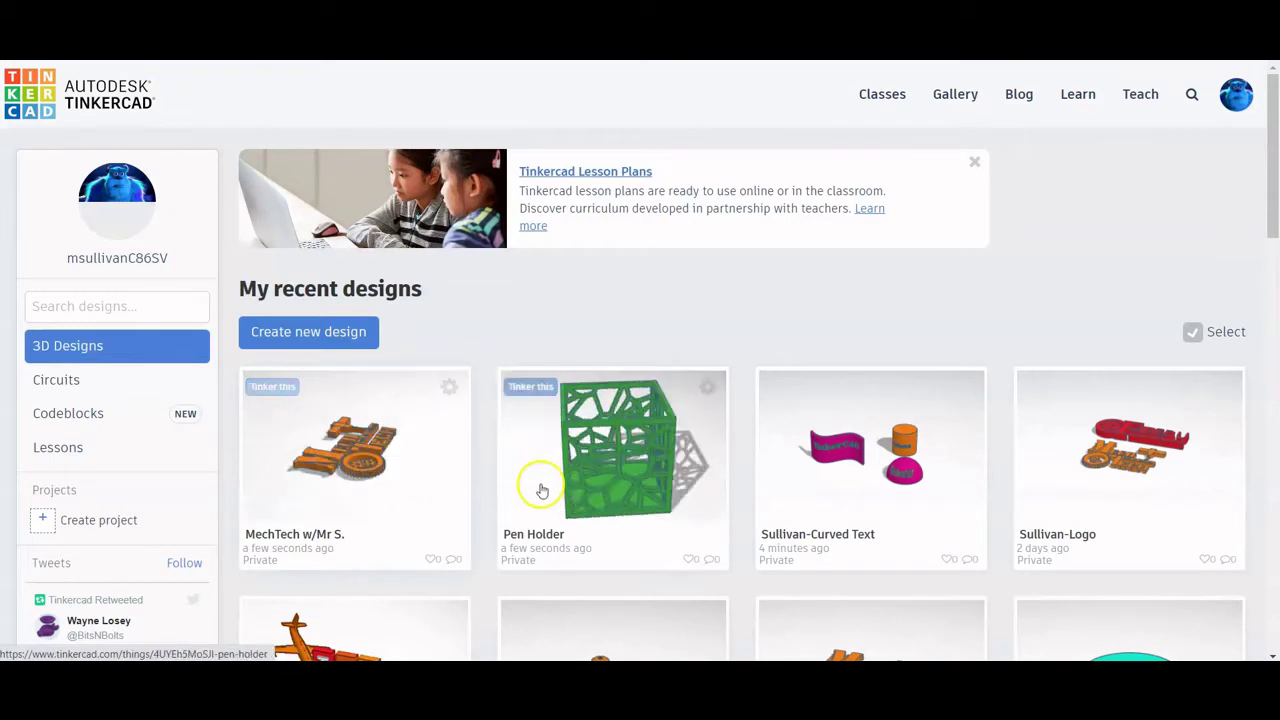
pyautogui.click(531, 388)
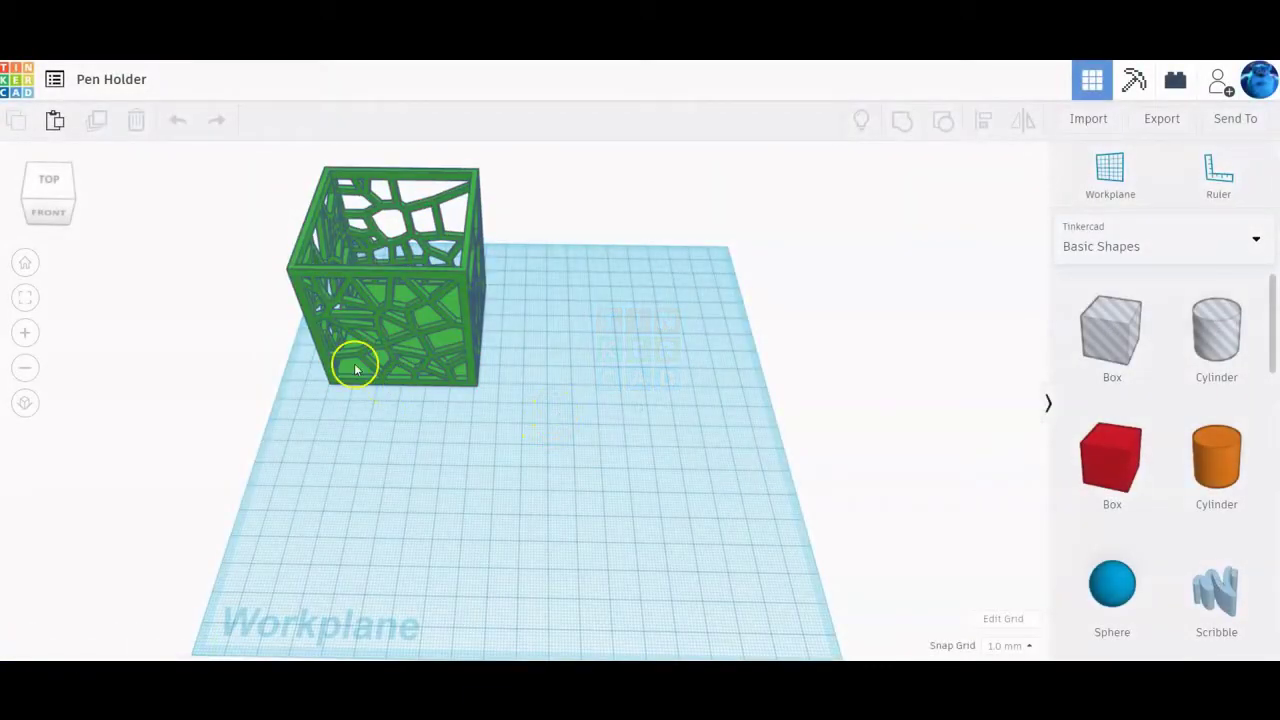
pyautogui.click(55, 122)
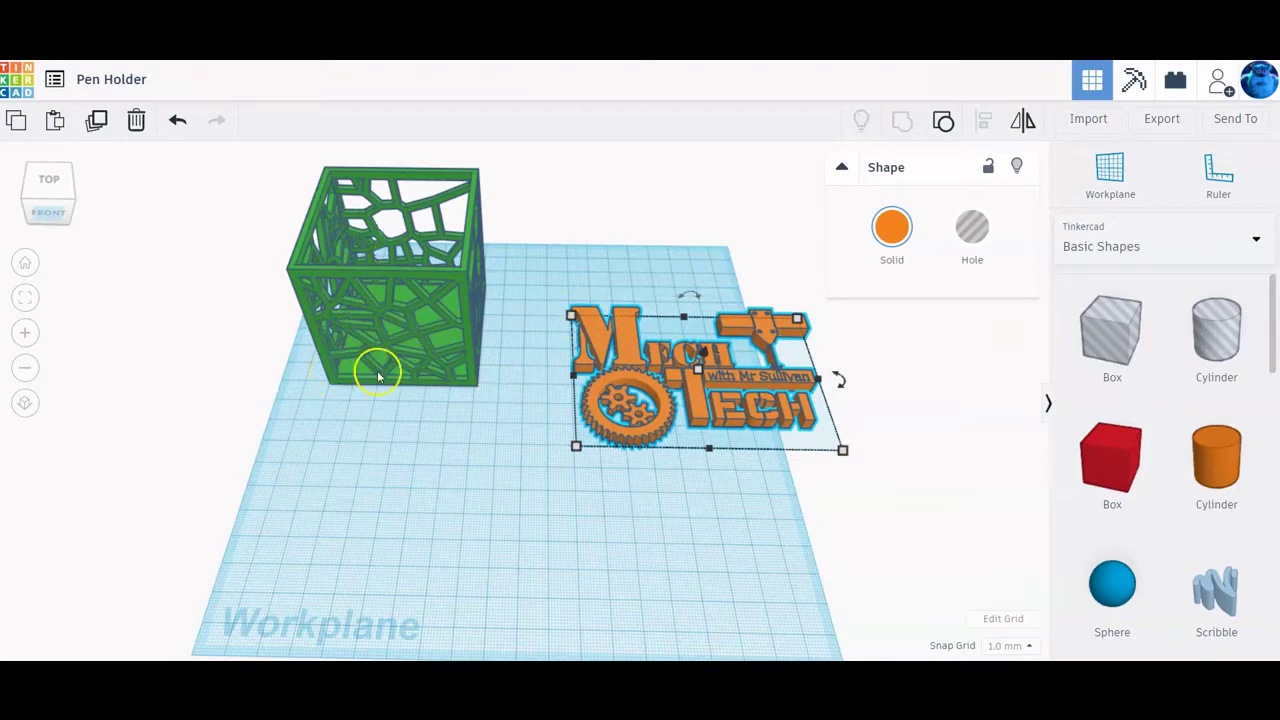
# Step: Check the pen holder's base size and scale the logo down to about 54 by 38 mm
pyautogui.click(418, 326)
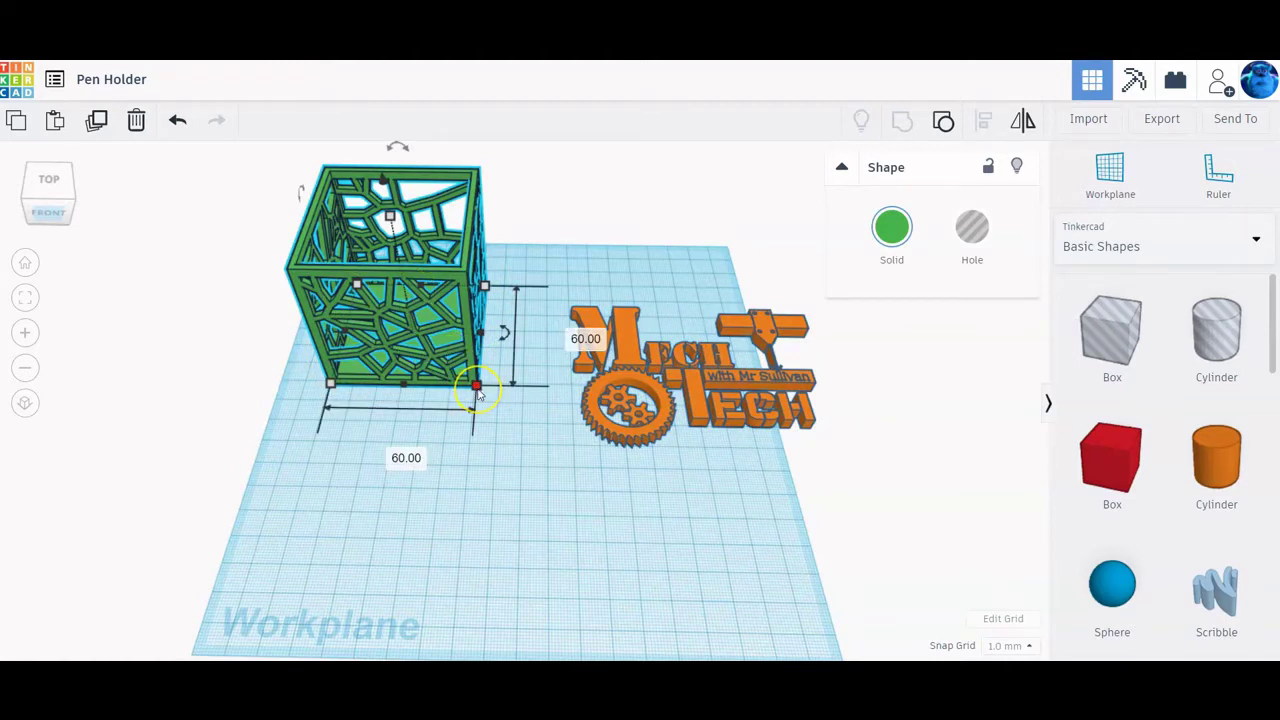
pyautogui.click(598, 342)
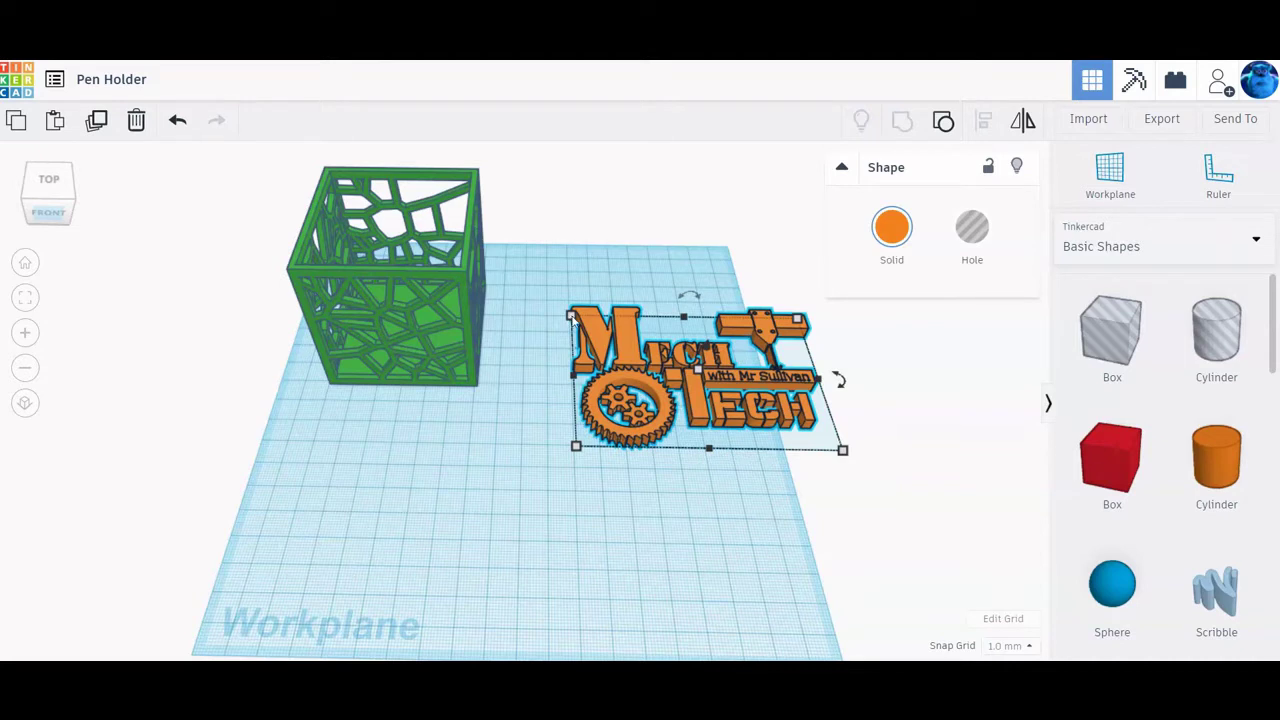
pyautogui.moveTo(571, 317); pyautogui.dragTo(690, 398)
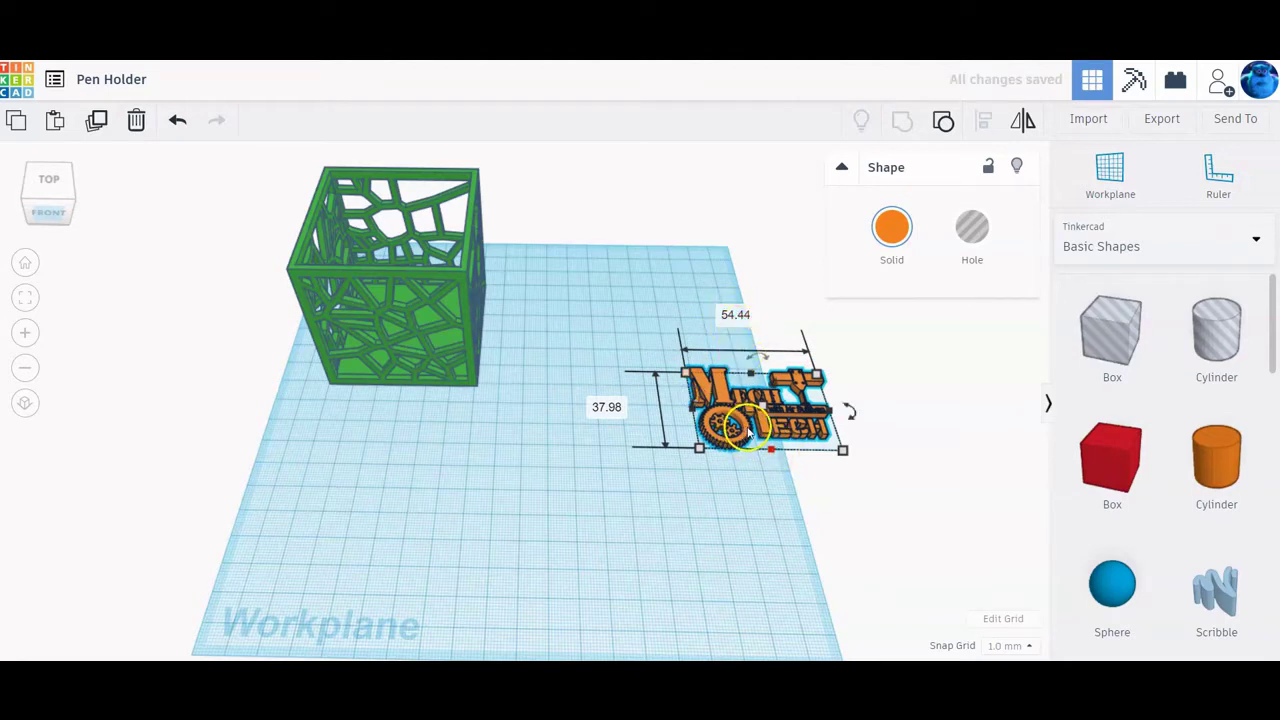
# Step: Place the logo and the pen holder side by side near the middle of the workplane and turn the logo into a hole
pyautogui.moveTo(737, 432); pyautogui.dragTo(630, 389)
pyautogui.moveTo(394, 349); pyautogui.dragTo(447, 424)
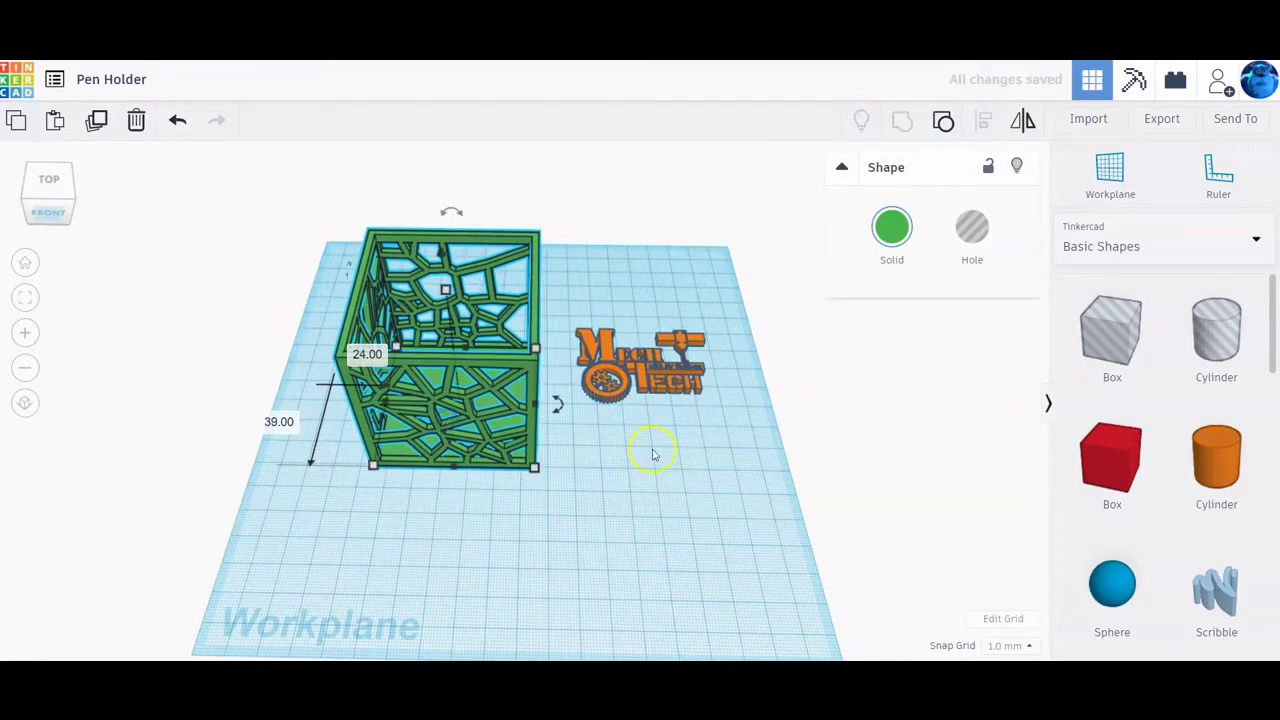
pyautogui.click(690, 352)
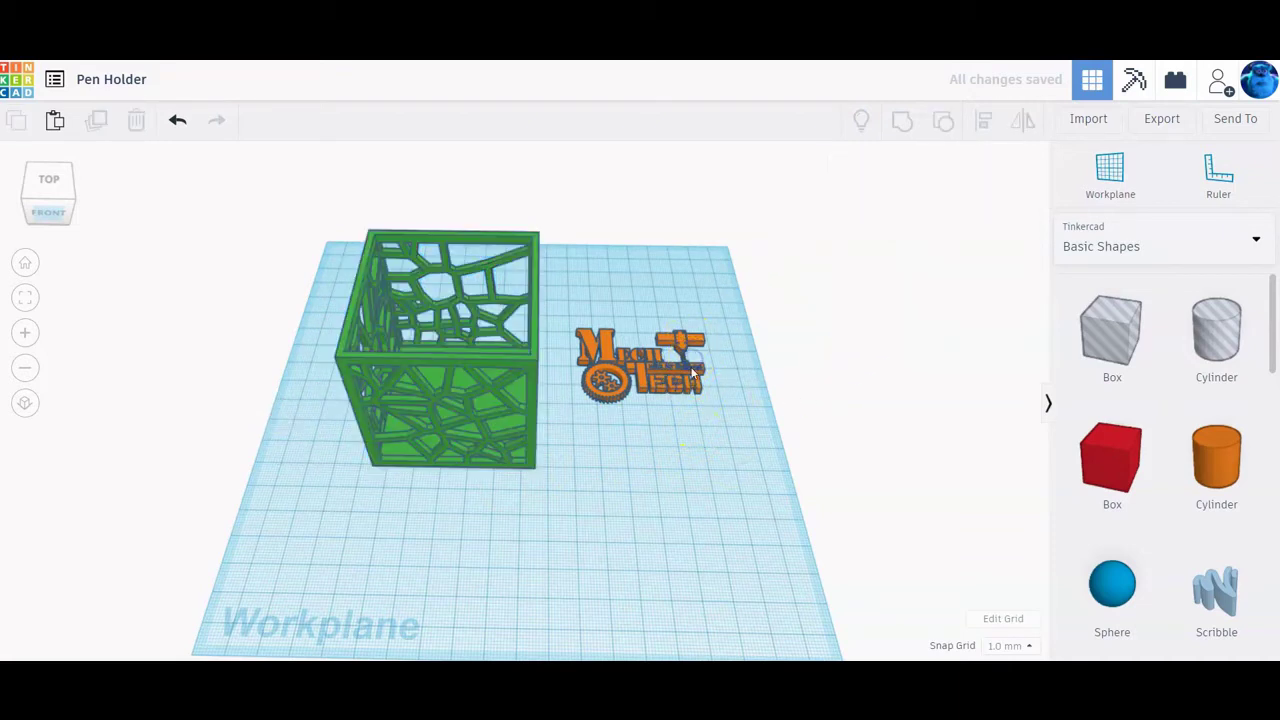
pyautogui.click(977, 240)
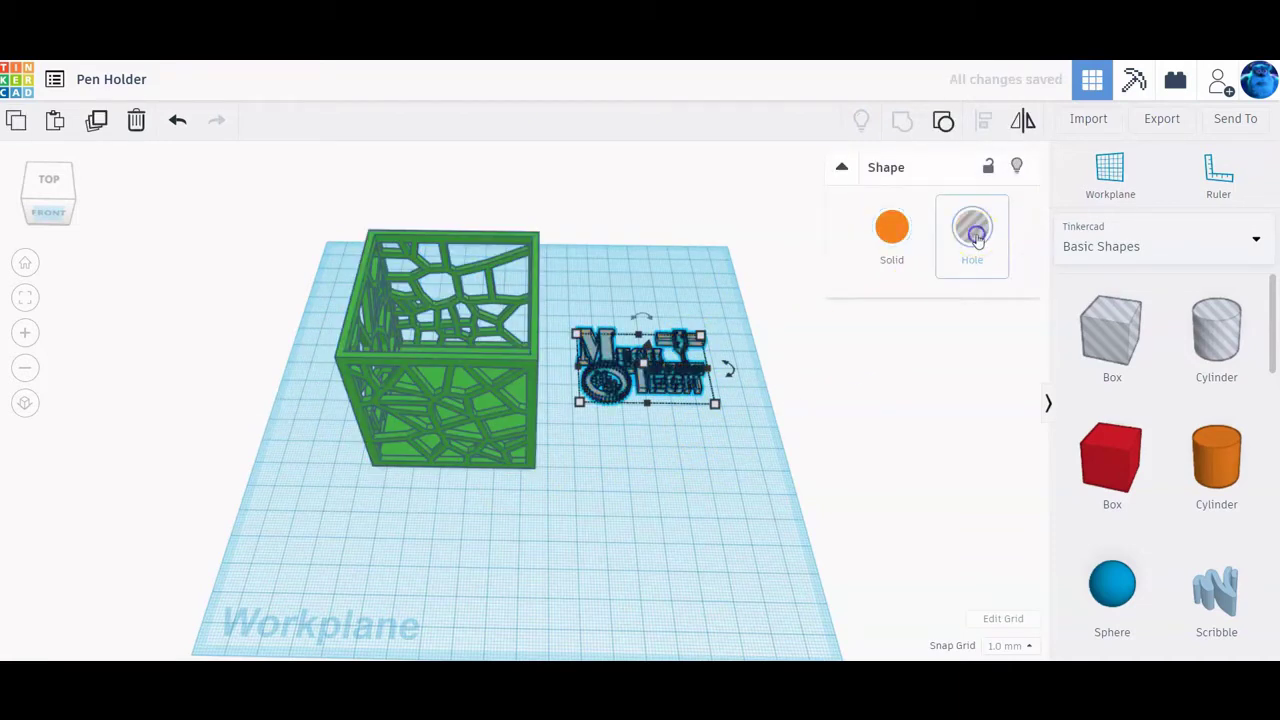
# Step: Move the logo hole inside the pen holder so it lies over the solid base
pyautogui.click(25, 297)
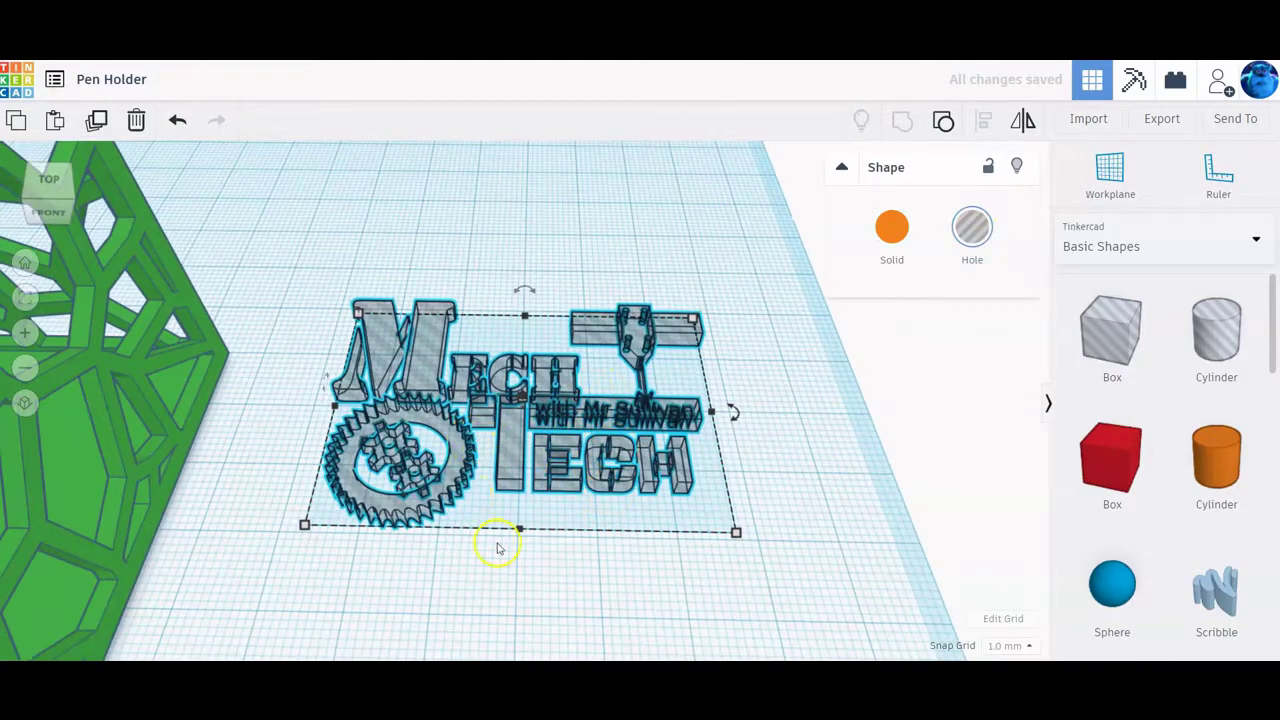
pyautogui.moveTo(497, 543)
pyautogui.mouseDown(button='right')
pyautogui.moveTo(503, 580)
pyautogui.moveTo(516, 556)
pyautogui.mouseUp(button='right')
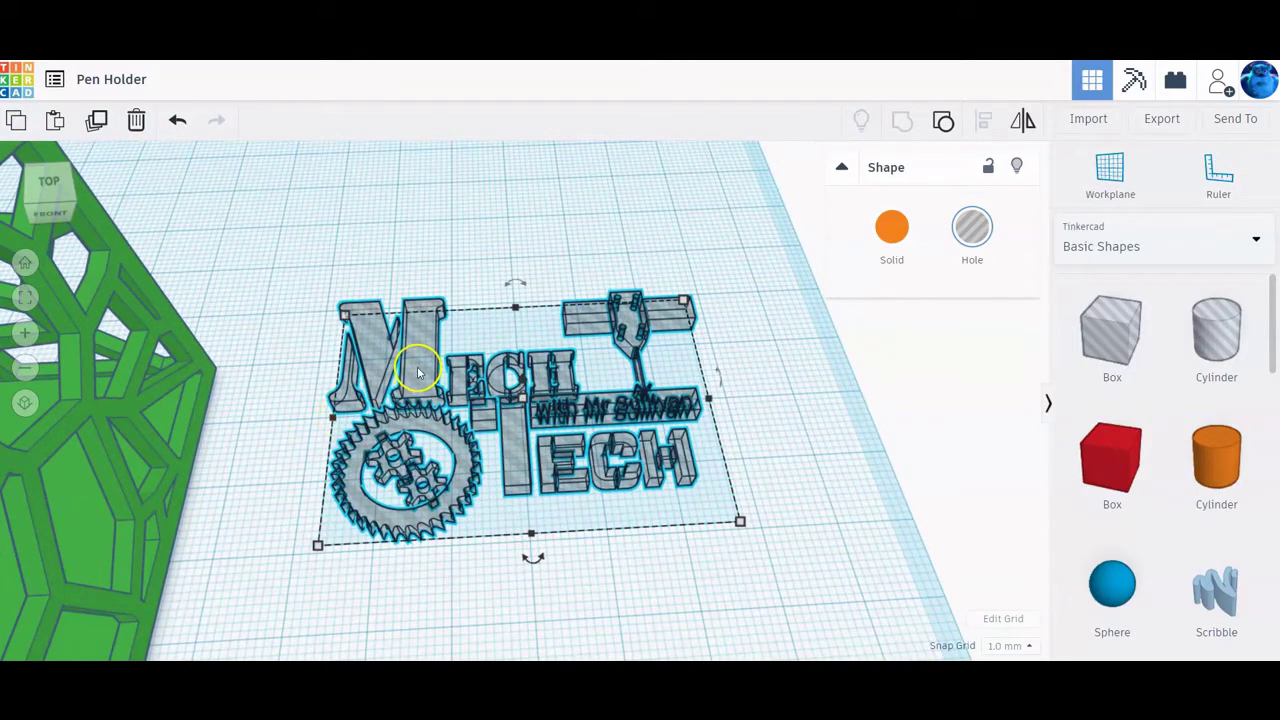
pyautogui.moveTo(414, 366); pyautogui.dragTo(311, 492)
pyautogui.scroll(-6, 284, 455)
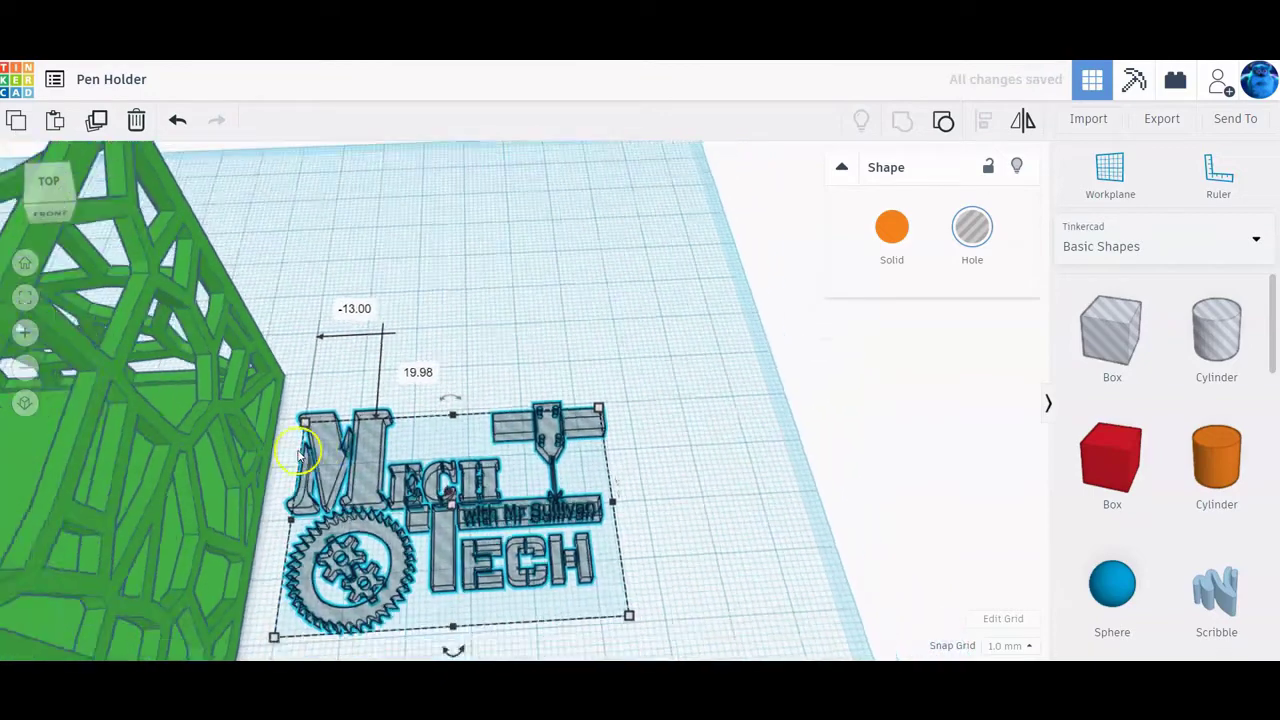
pyautogui.moveTo(432, 455); pyautogui.dragTo(200, 455)
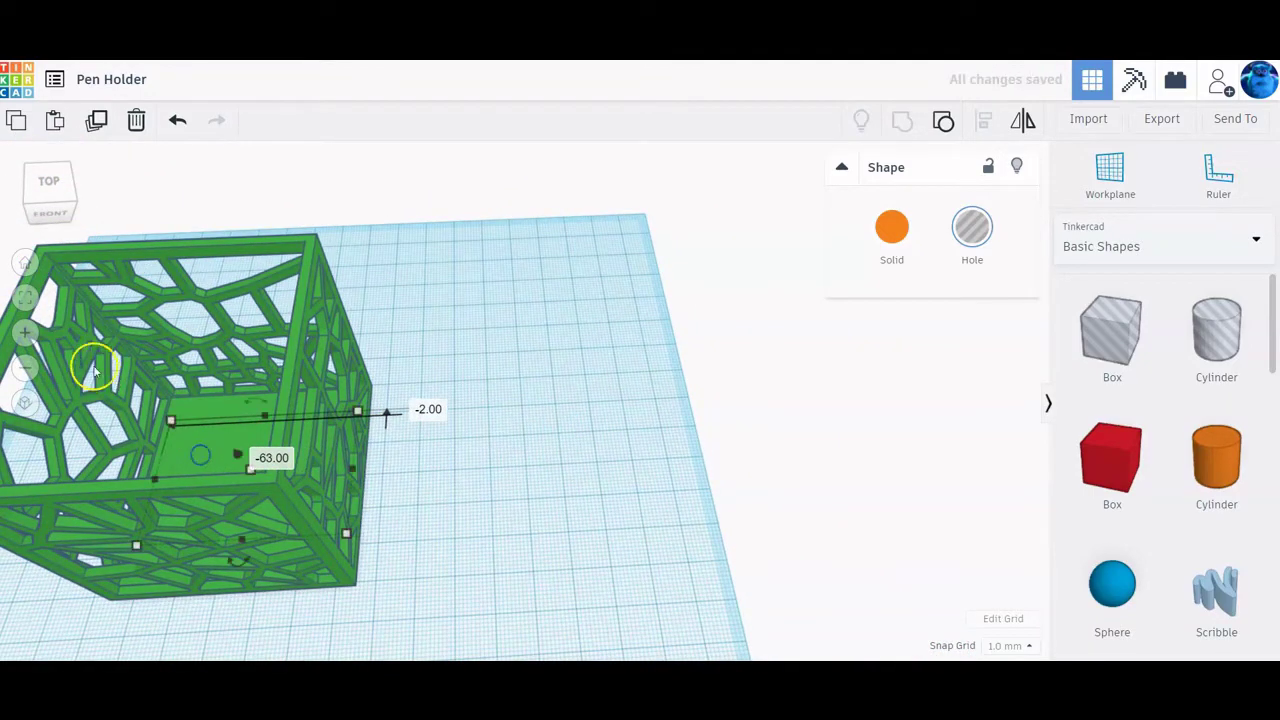
# Step: Raise the logo hole 4 mm inside the pen holder
pyautogui.click(27, 296)
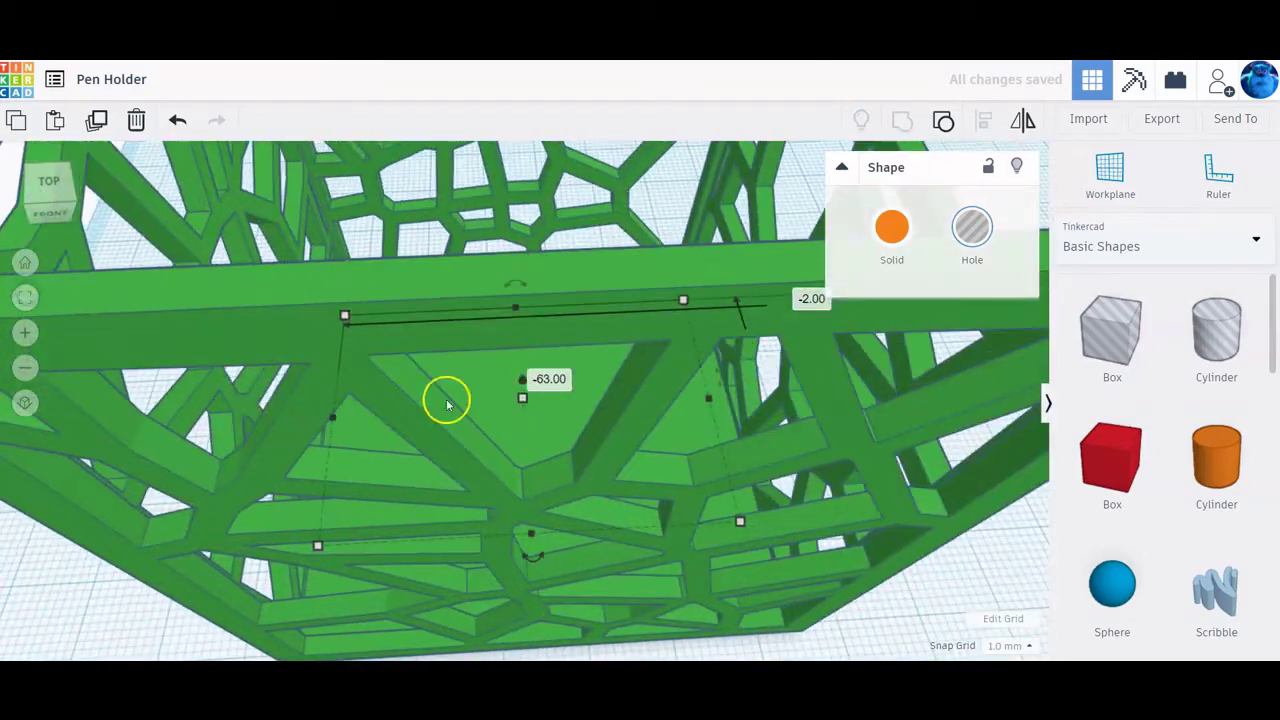
pyautogui.moveTo(449, 397); pyautogui.dragTo(545, 410, button='right')
pyautogui.click(521, 382)
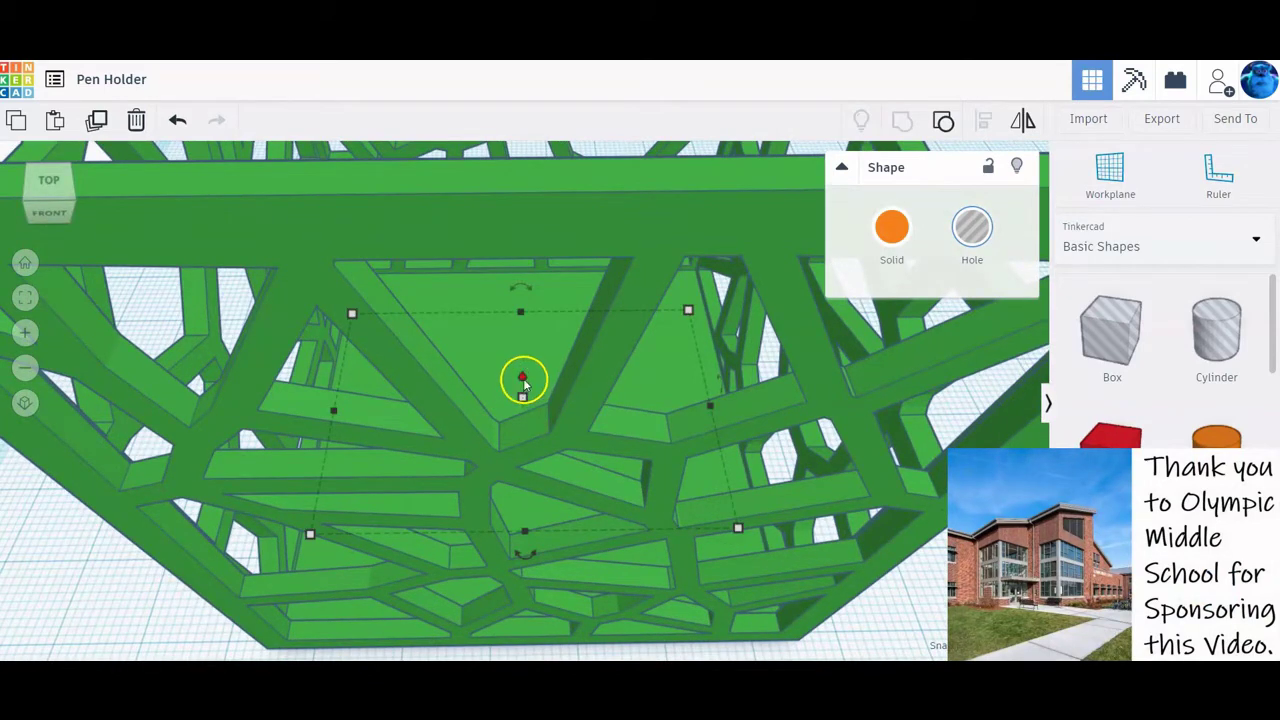
pyautogui.moveTo(524, 382)
pyautogui.mouseDown()
pyautogui.moveTo(527, 355)
pyautogui.moveTo(529, 366)
pyautogui.mouseUp()
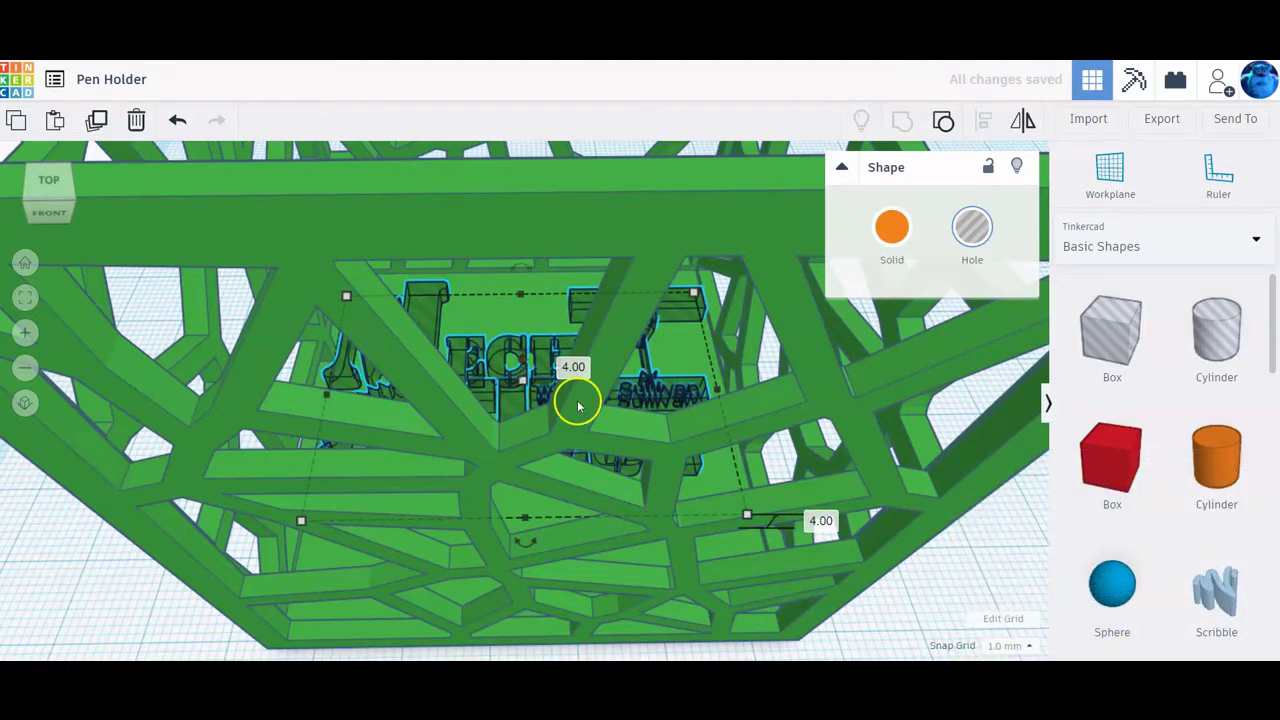
# Step: Raise the logo hole further above the floor of the pen holder
pyautogui.moveTo(603, 408); pyautogui.dragTo(608, 467, button='right')
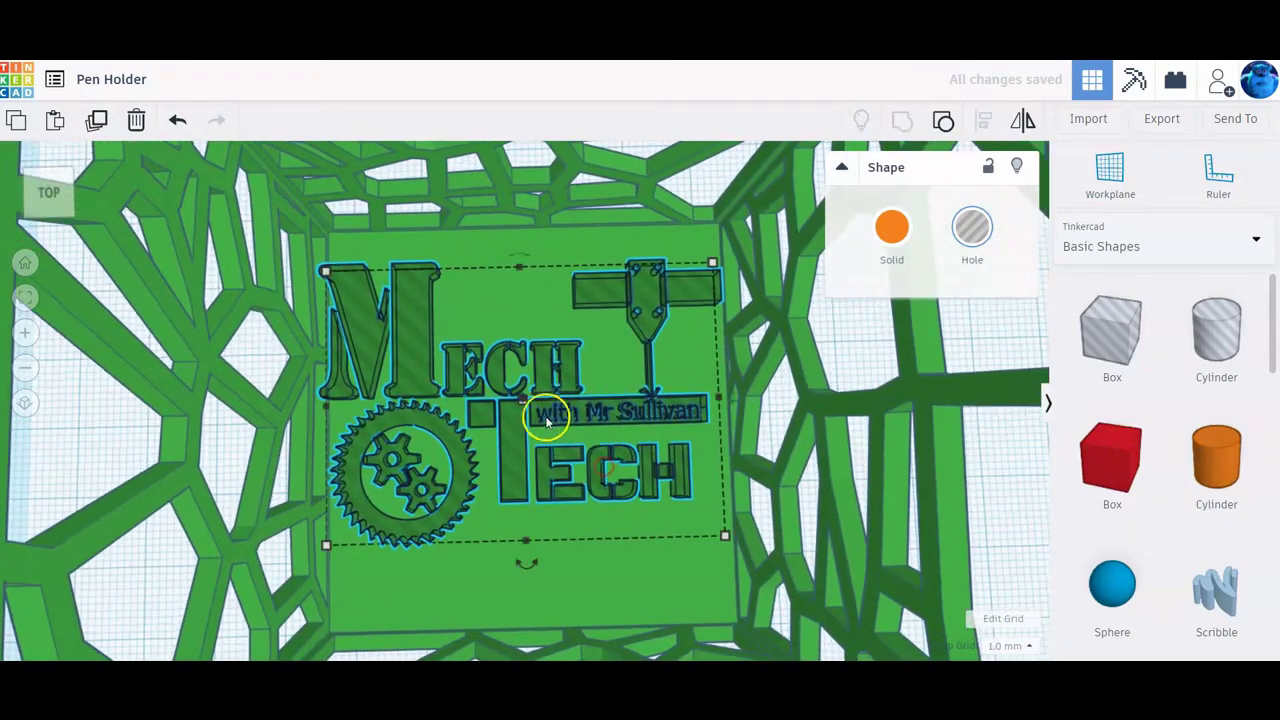
pyautogui.moveTo(540, 430); pyautogui.dragTo(540, 400, button='right')
pyautogui.moveTo(526, 381); pyautogui.dragTo(545, 345)
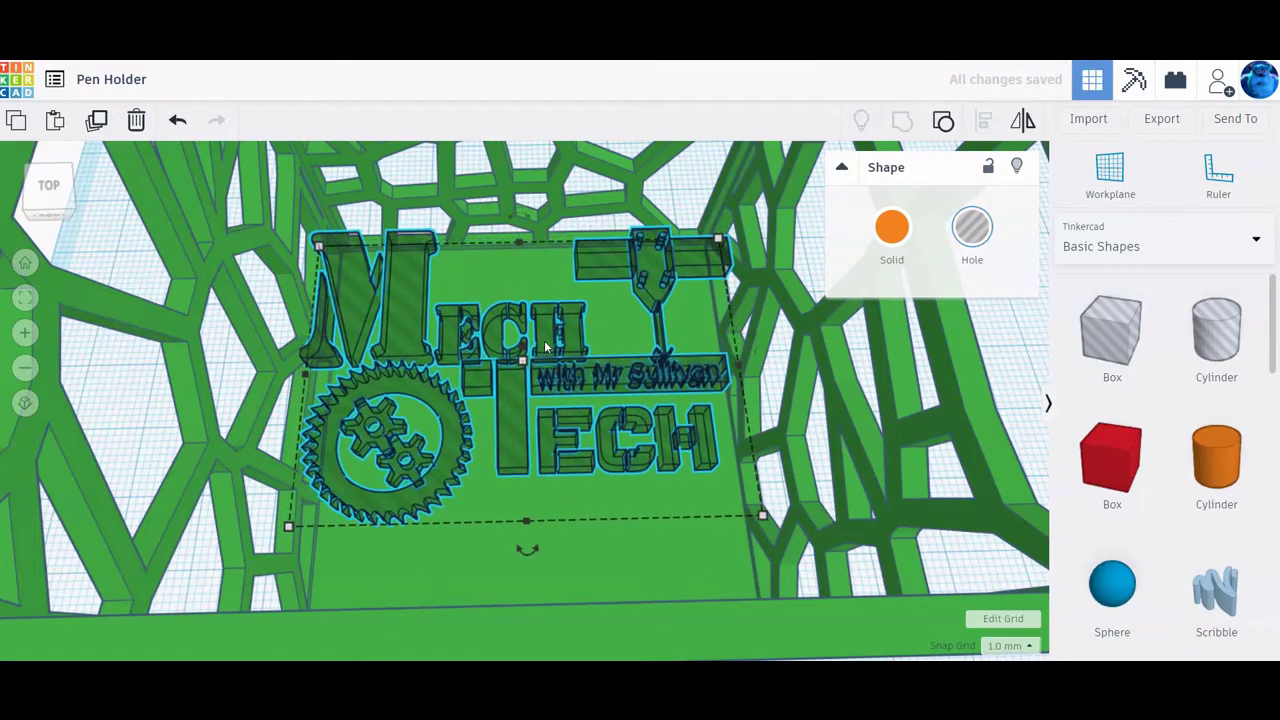
# Step: Nudge the logo hole down and up in small increments until it sits sunk into the surface of the pen holder's base
pyautogui.hotkey('ctrl', 'Down')
pyautogui.hotkey('ctrl', 'Down')
pyautogui.hotkey('ctrl', 'Down')
pyautogui.hotkey('ctrl', 'Down')
pyautogui.hotkey('ctrl', 'Down')
pyautogui.hotkey('ctrl', 'Down')
pyautogui.hotkey('ctrl', 'Down')
pyautogui.hotkey('ctrl', 'Down')
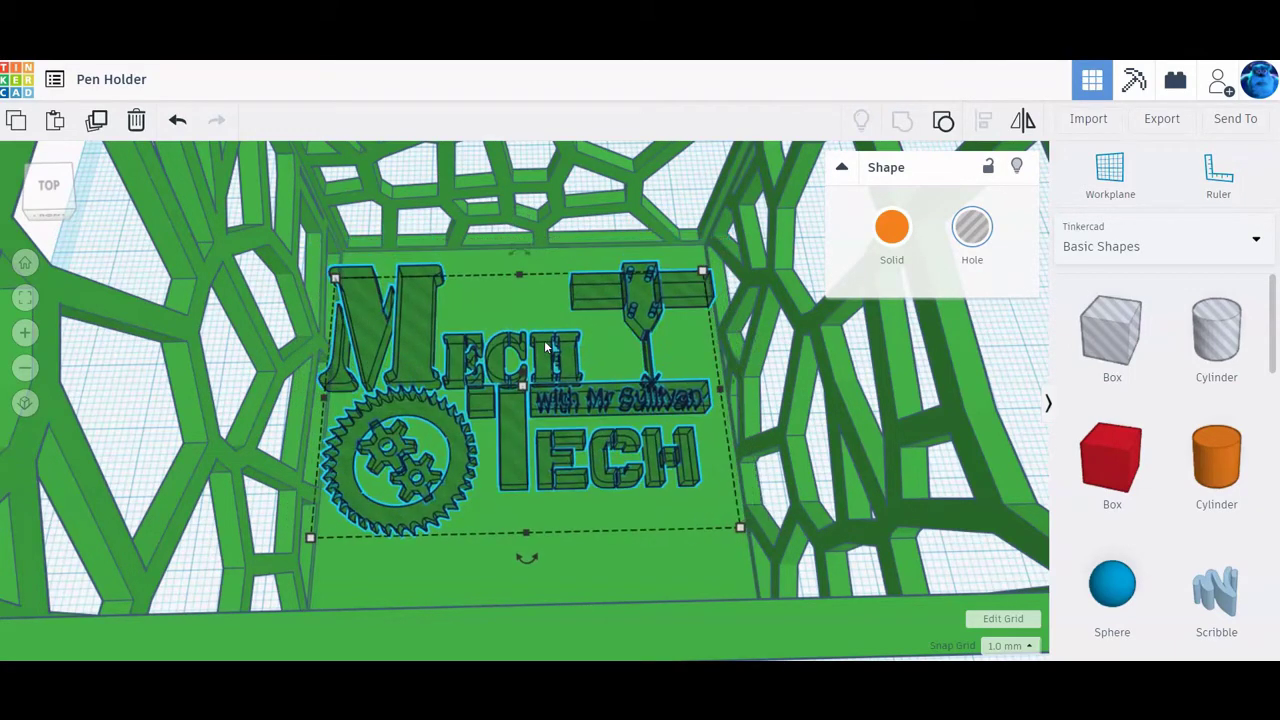
pyautogui.hotkey('ctrl', 'Up')
pyautogui.hotkey('ctrl', 'Up')
pyautogui.hotkey('ctrl', 'Up')
pyautogui.hotkey('ctrl', 'Up')
pyautogui.hotkey('ctrl', 'Up')
pyautogui.hotkey('ctrl', 'Up')
pyautogui.hotkey('ctrl', 'Up')
pyautogui.hotkey('ctrl', 'Up')
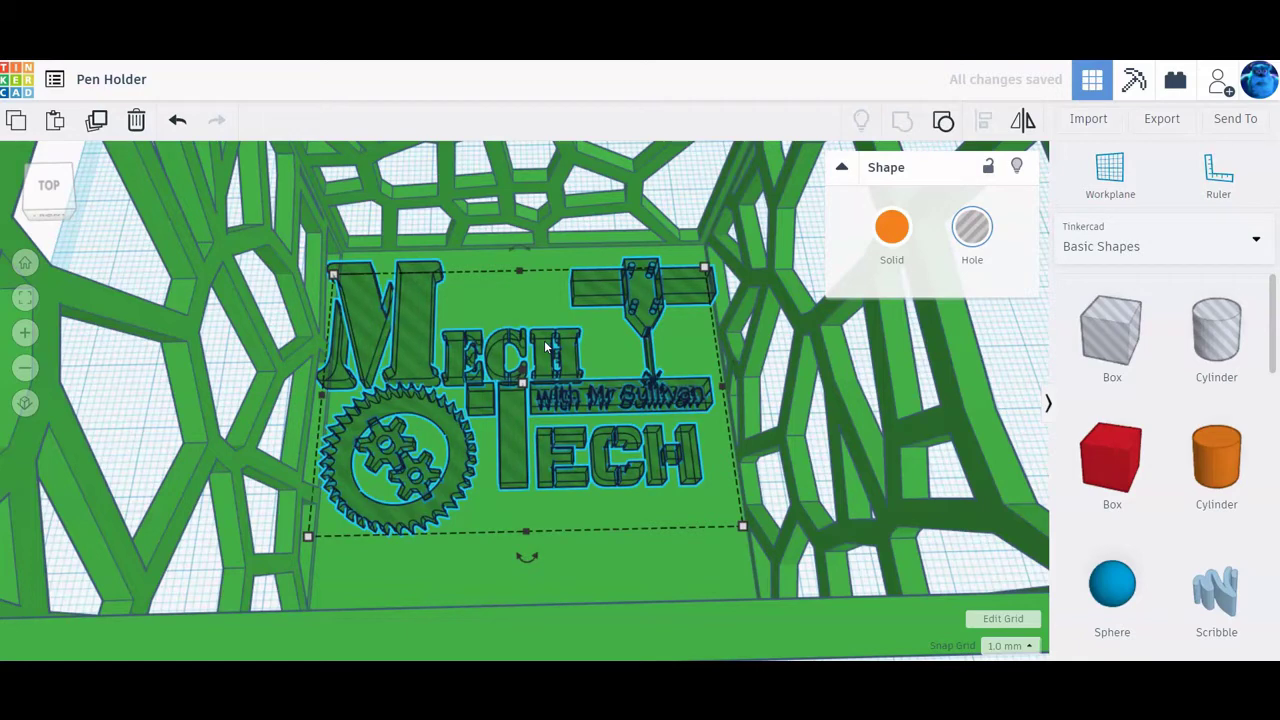
pyautogui.hotkey('ctrl', 'Down')
pyautogui.hotkey('ctrl', 'Down')
pyautogui.hotkey('ctrl', 'Down')
pyautogui.hotkey('ctrl', 'Down')
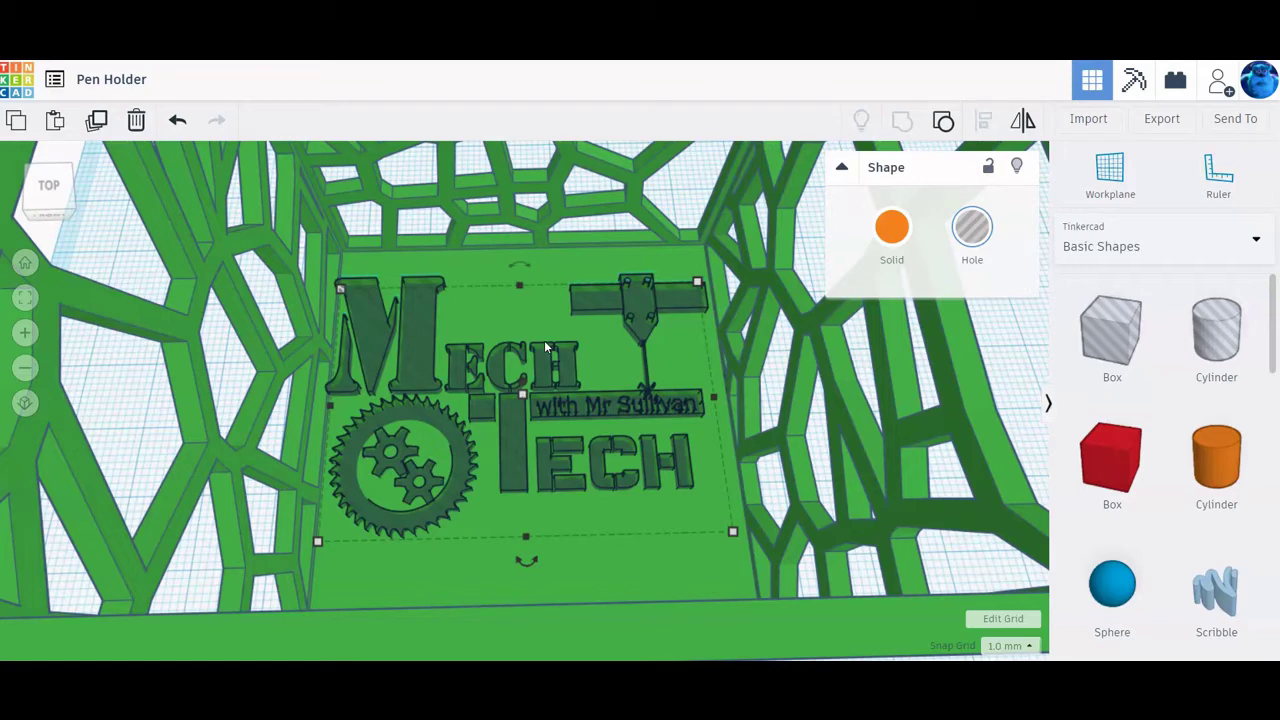
# Step: Centre the logo hole with the pen holder along both horizontal directions
pyautogui.scroll(-6, 608, 357)
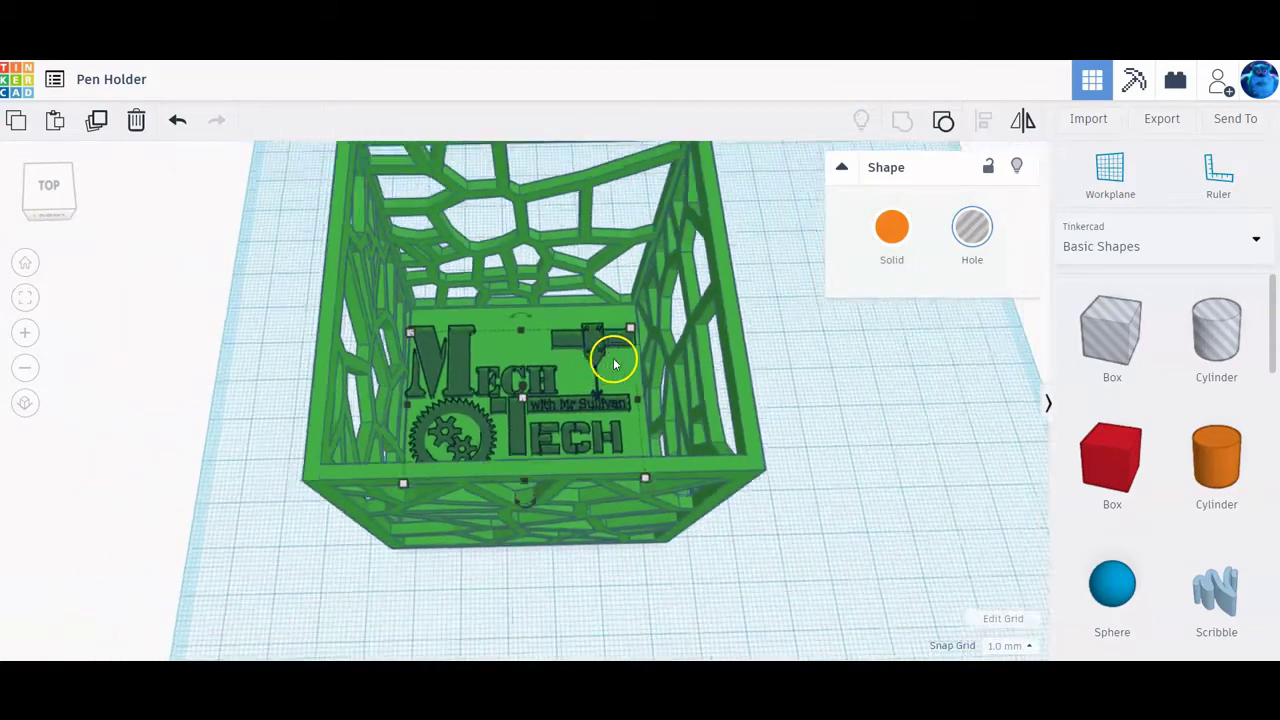
pyautogui.moveTo(307, 222); pyautogui.dragTo(734, 540)
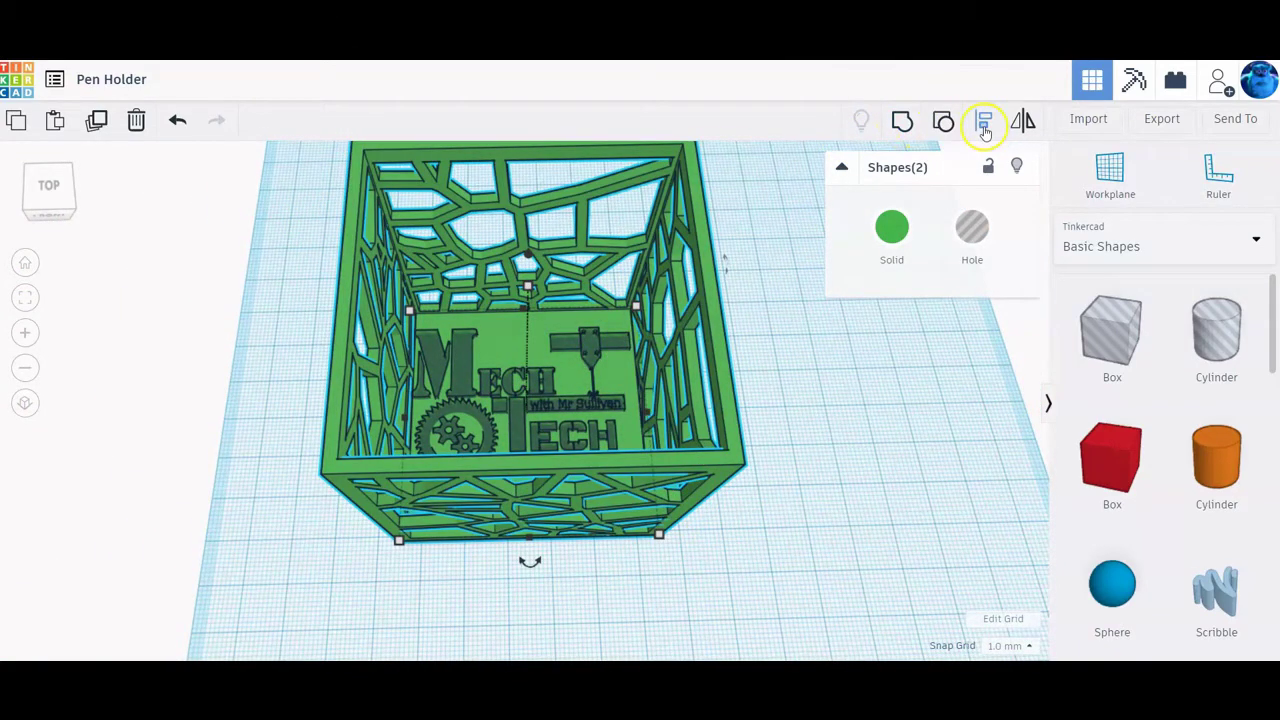
pyautogui.click(985, 124)
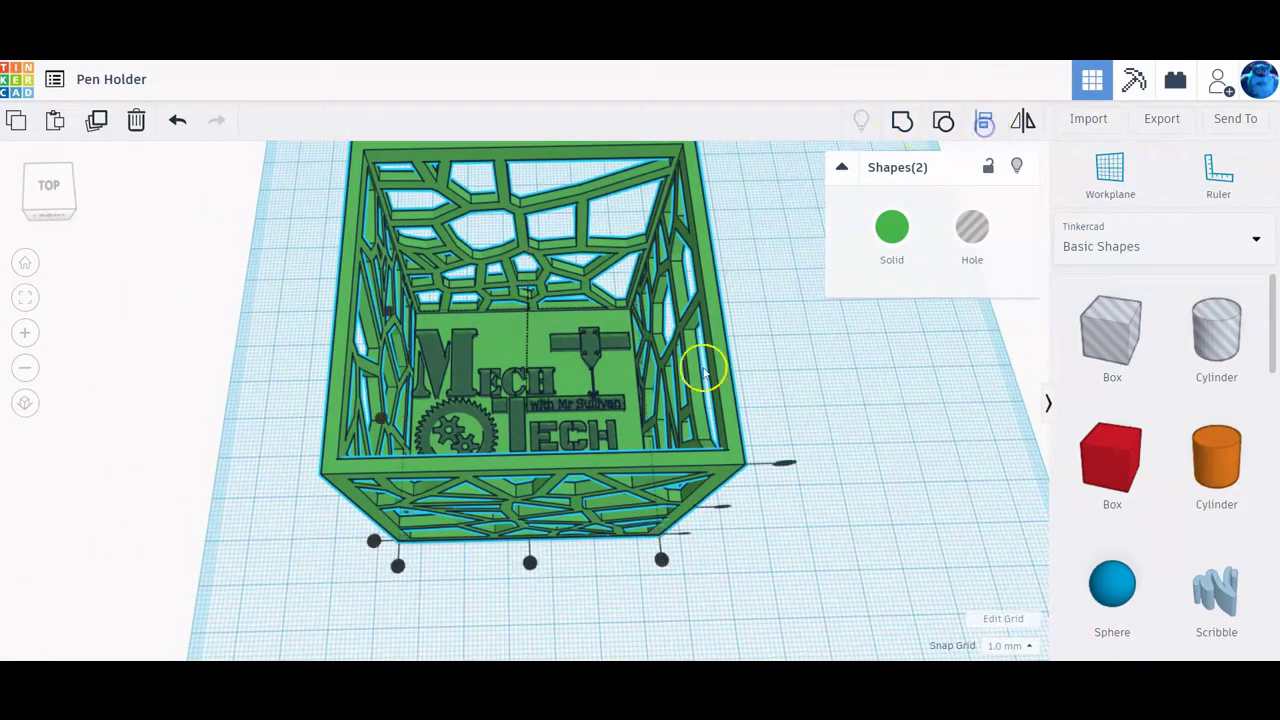
pyautogui.click(530, 565)
pyautogui.click(382, 418)
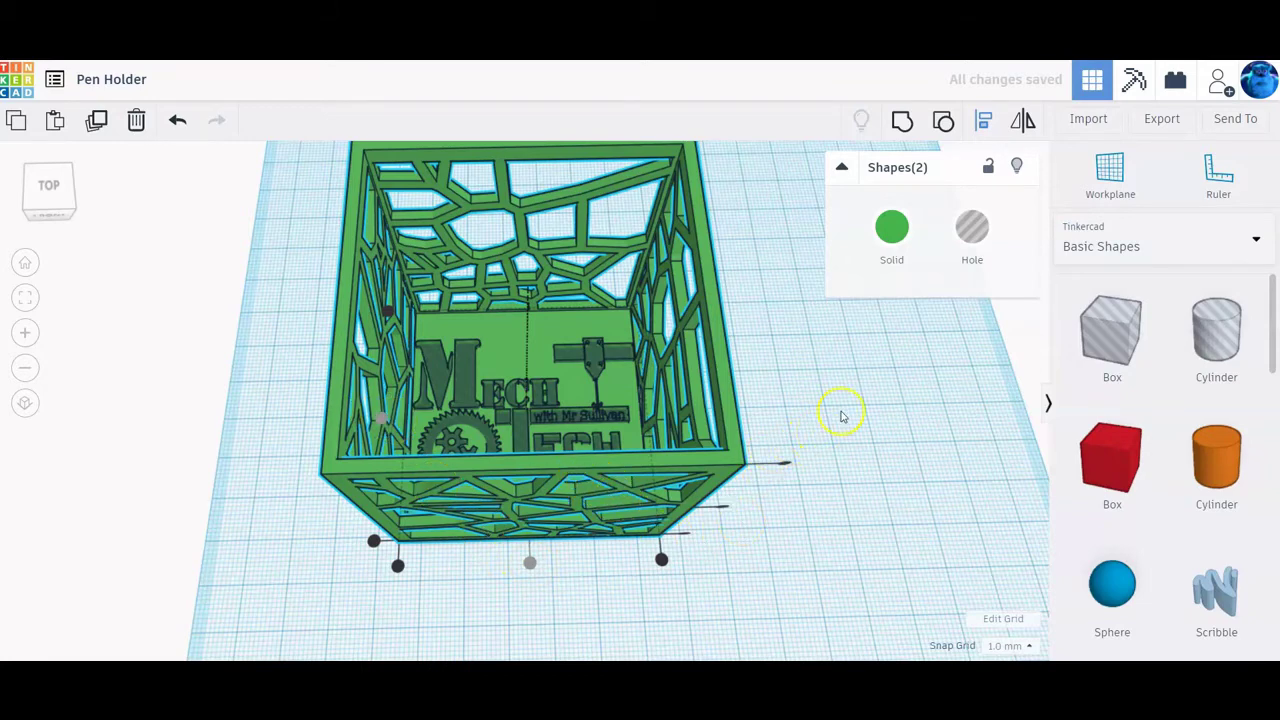
pyautogui.moveTo(846, 418); pyautogui.dragTo(850, 438, button='right')
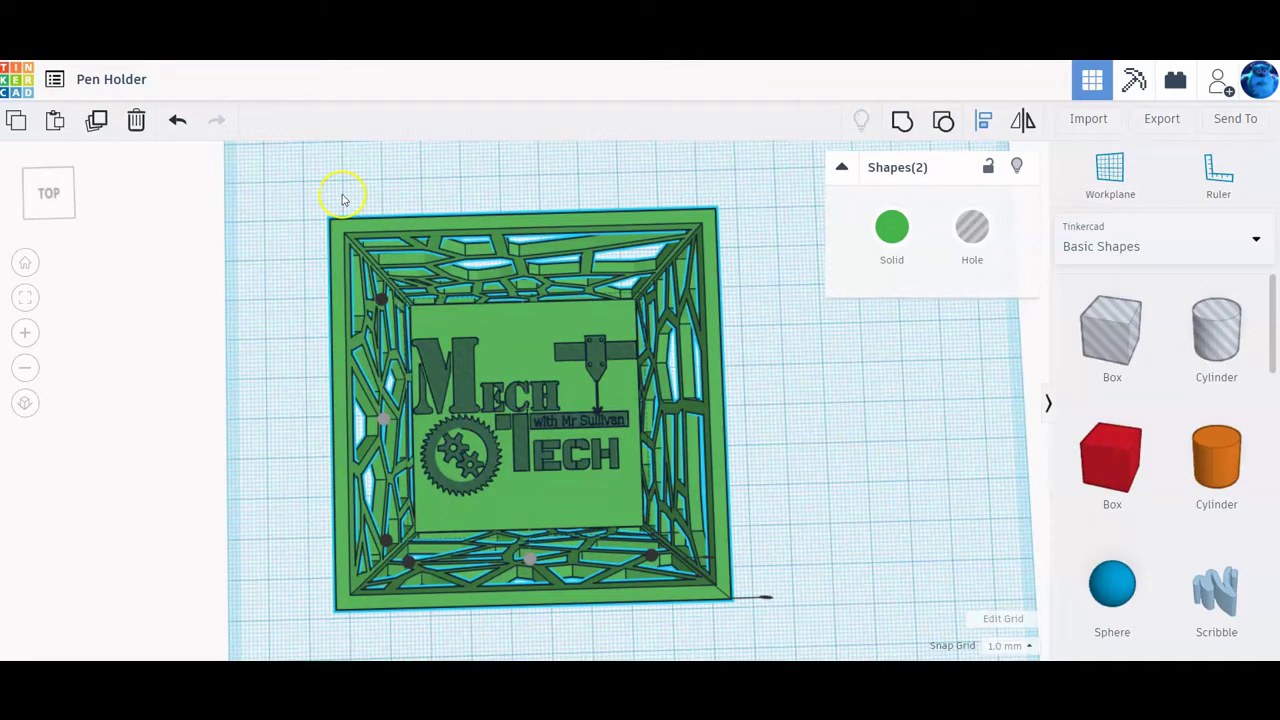
# Step: Group the logo hole with the pen holder to engrave the inside floor, and inspect the cut lettering
pyautogui.click(902, 122)
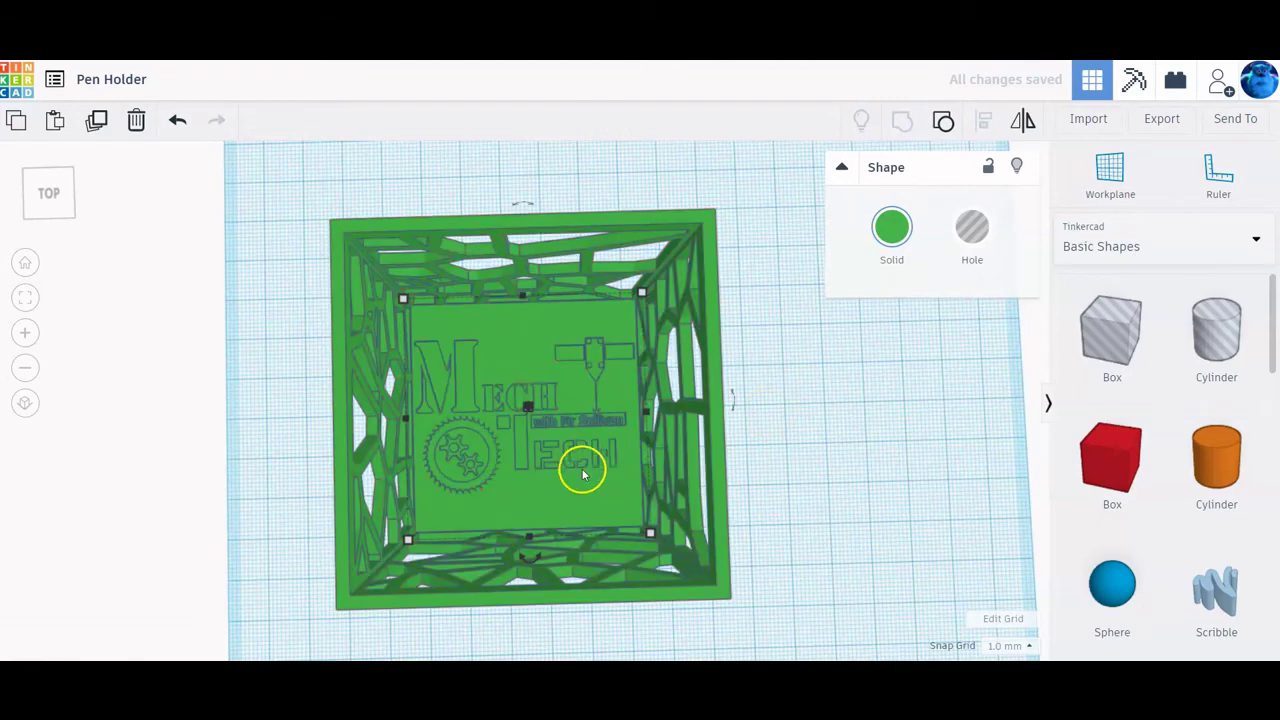
pyautogui.scroll(3, 544, 458)
pyautogui.scroll(3, 537, 478)
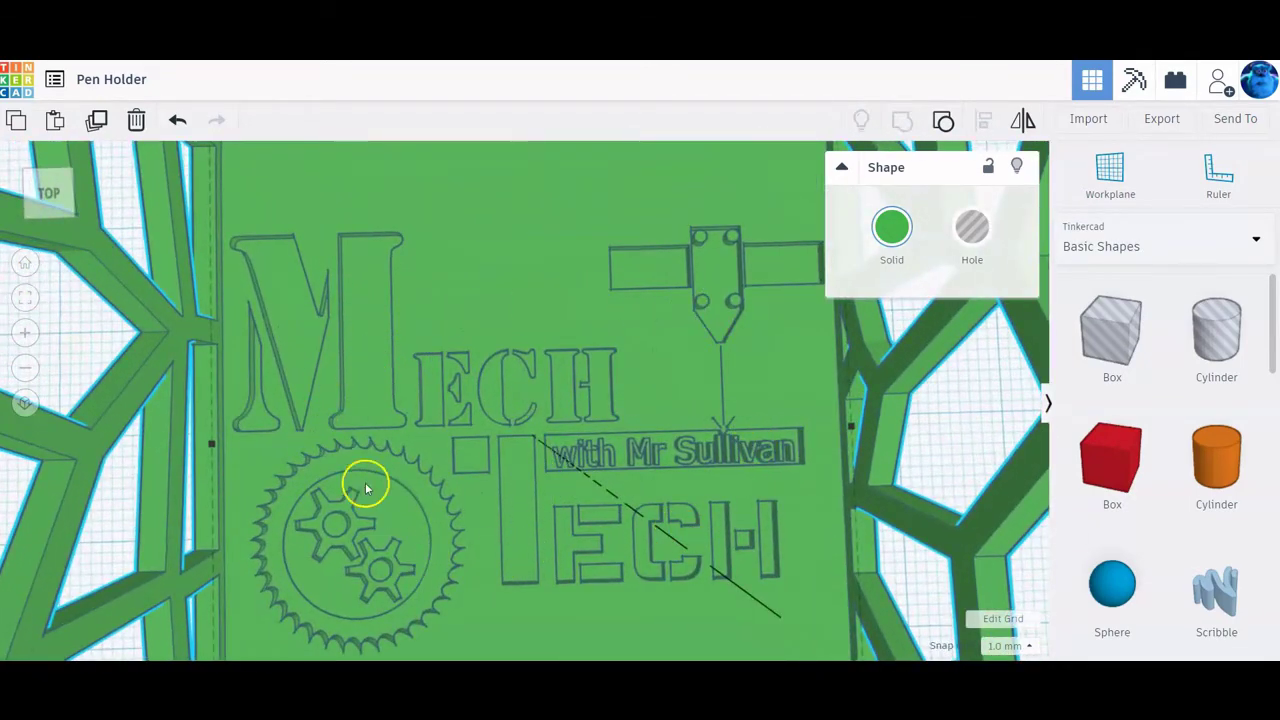
pyautogui.scroll(5, 637, 529)
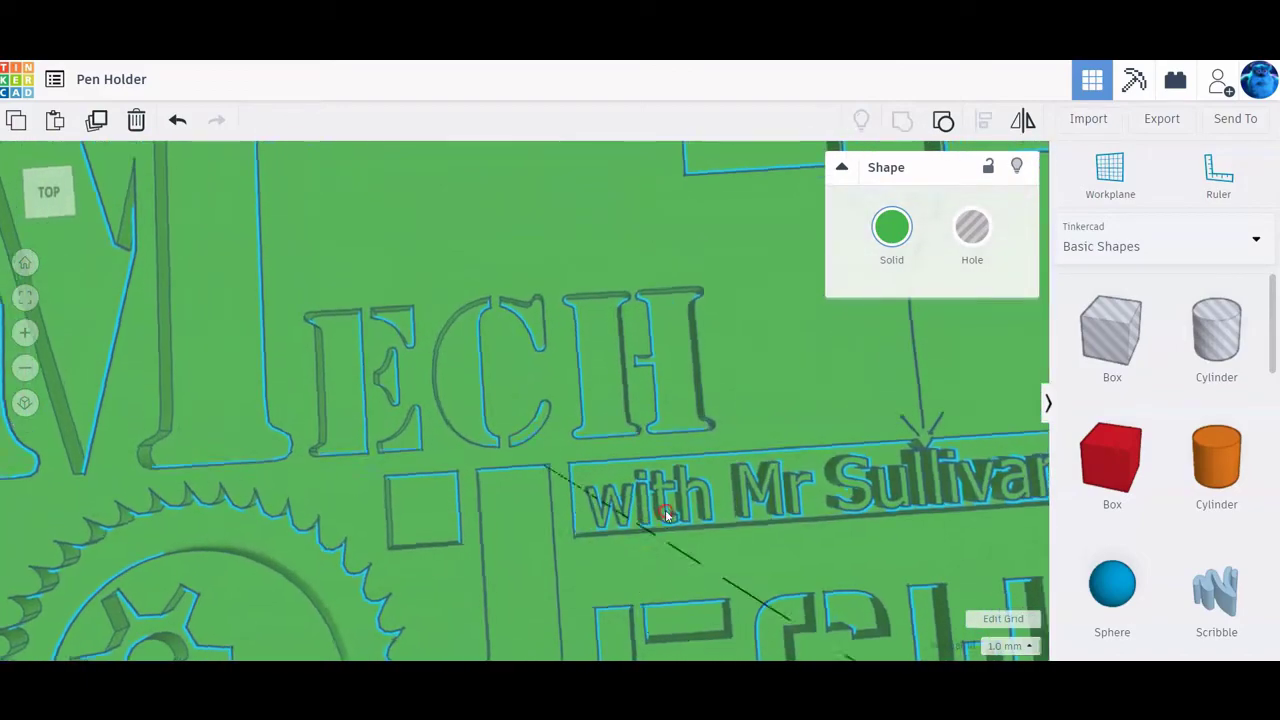
pyautogui.moveTo(665, 514); pyautogui.dragTo(628, 512, button='right')
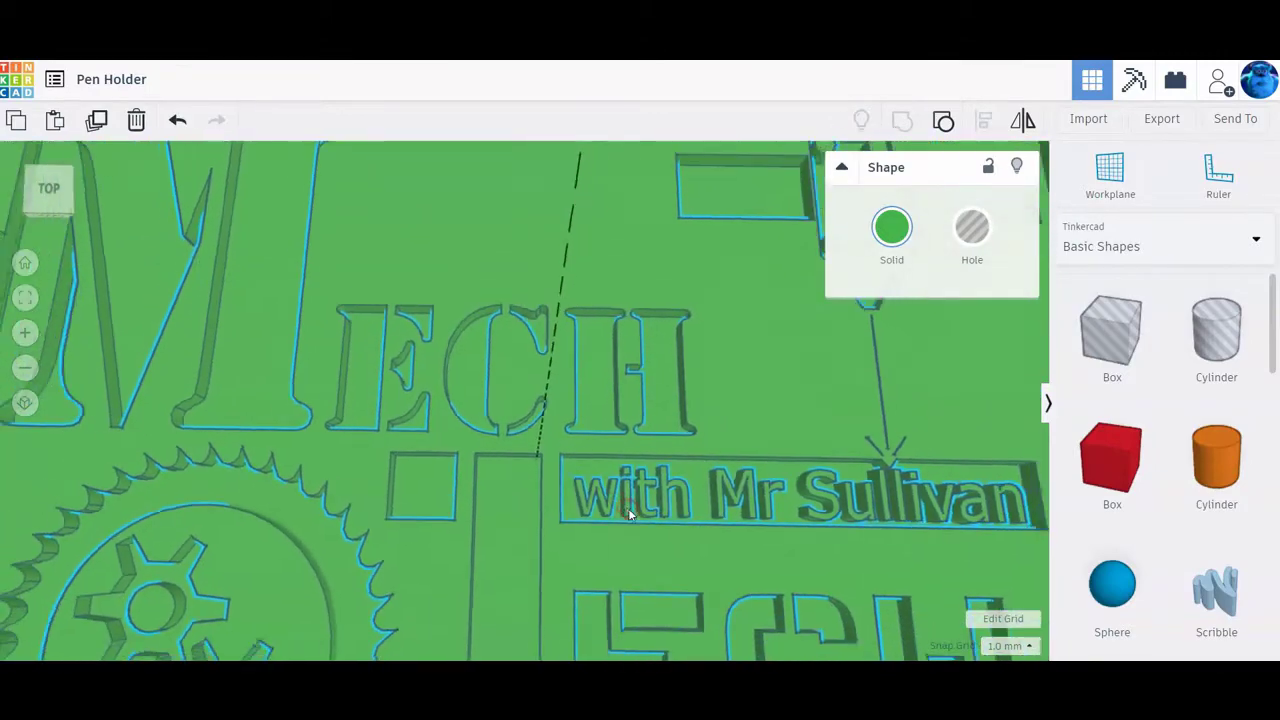
pyautogui.scroll(-5, 628, 508)
pyautogui.scroll(-2, 580, 528)
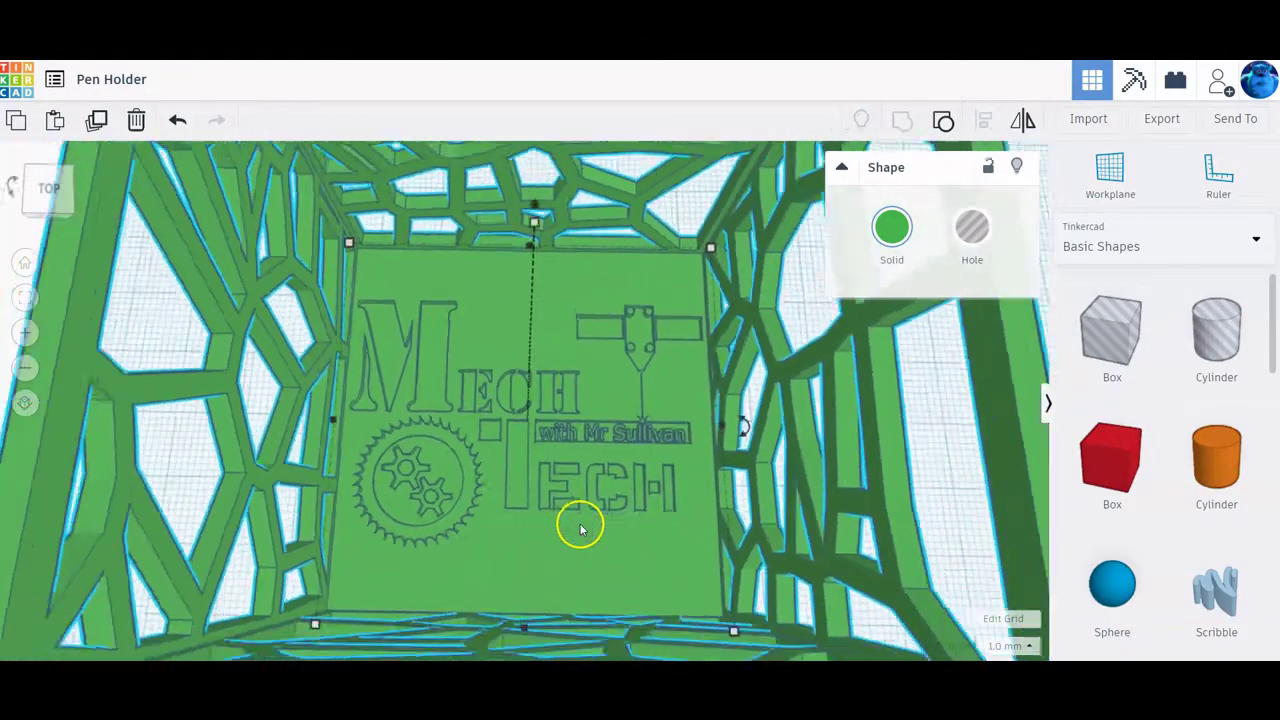
pyautogui.scroll(-3, 581, 529)
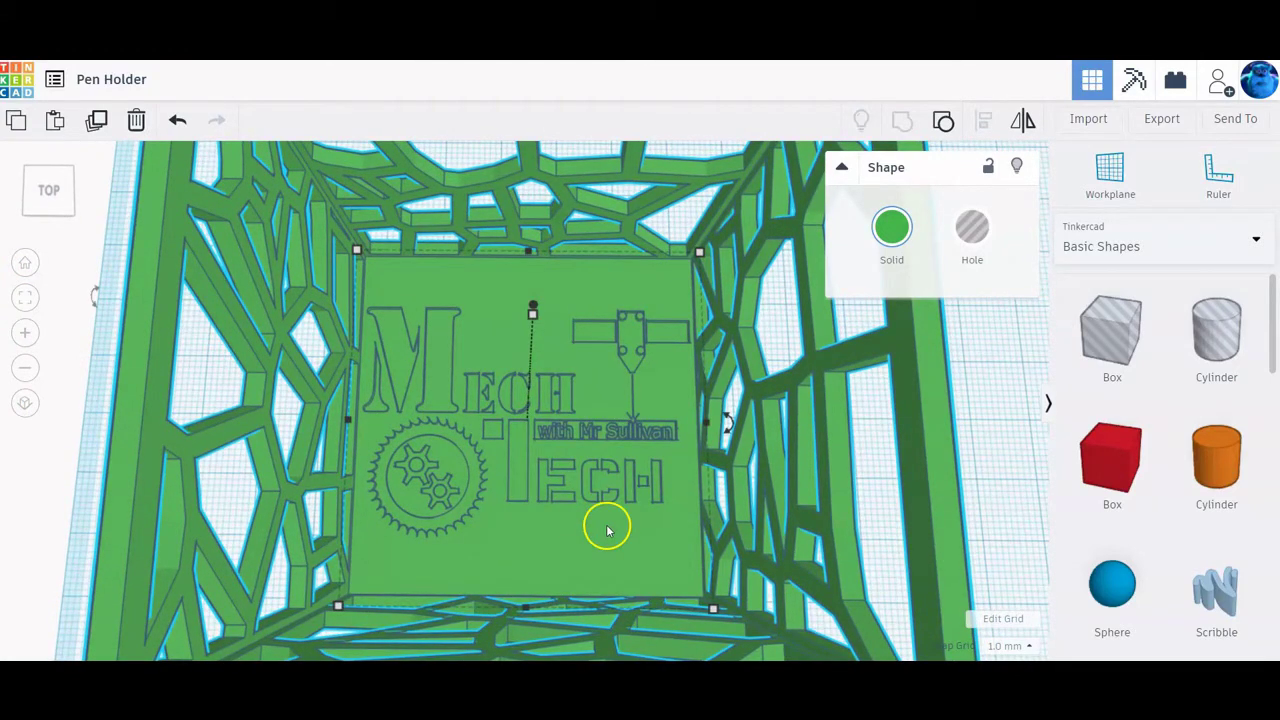
# Step: Undo the grouping and move the logo hole out of the pen holder to a free area of the workplane
pyautogui.hotkey('ctrl', 'z')
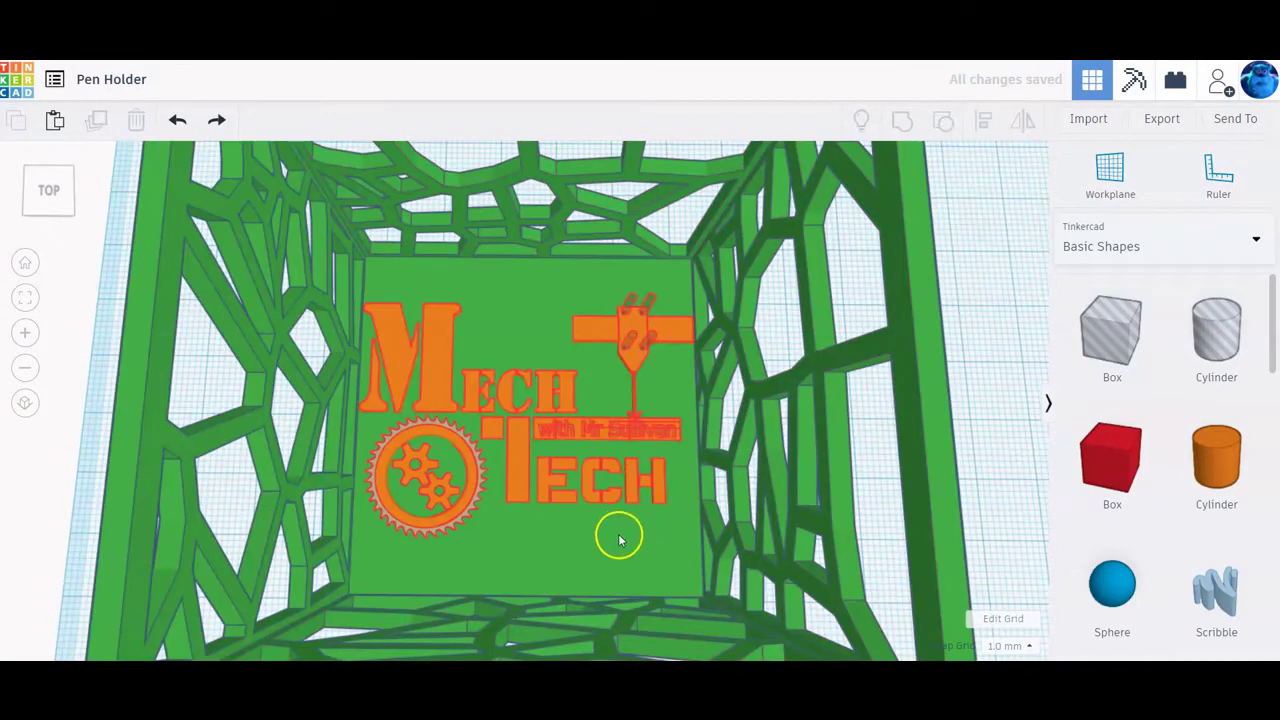
pyautogui.scroll(-5, 621, 537)
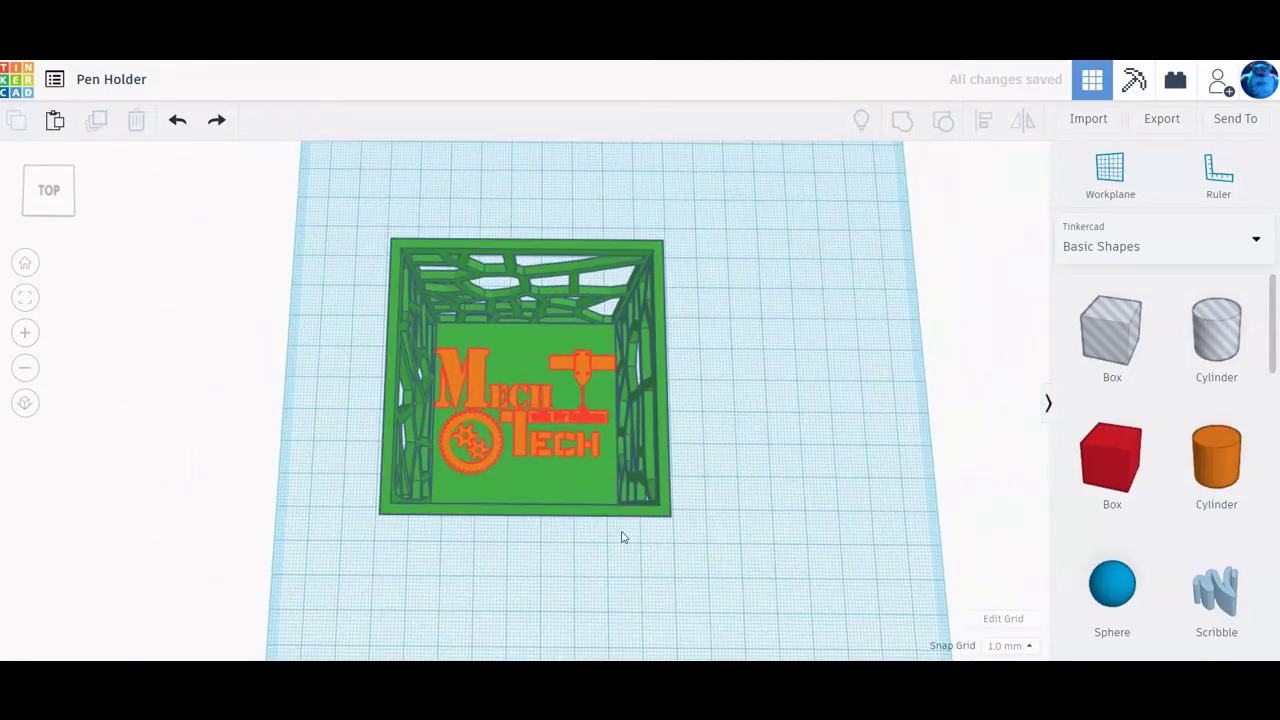
pyautogui.click(582, 364)
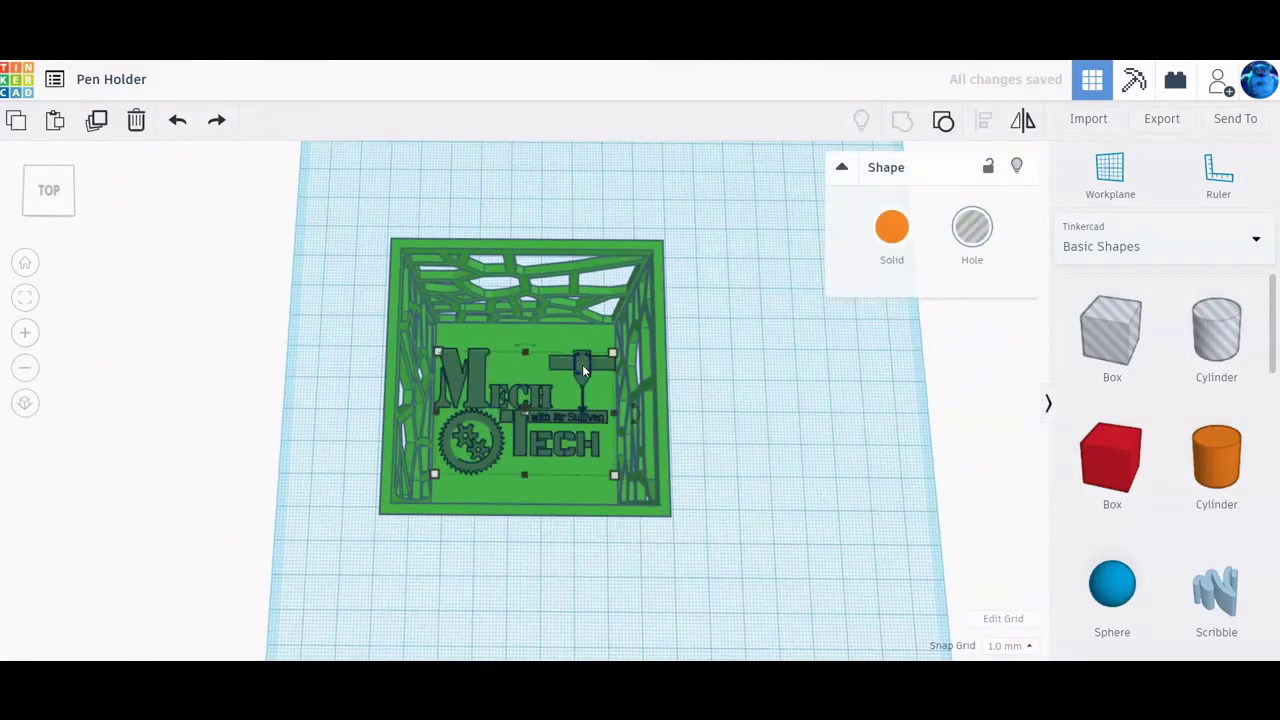
pyautogui.moveTo(582, 364); pyautogui.dragTo(785, 195)
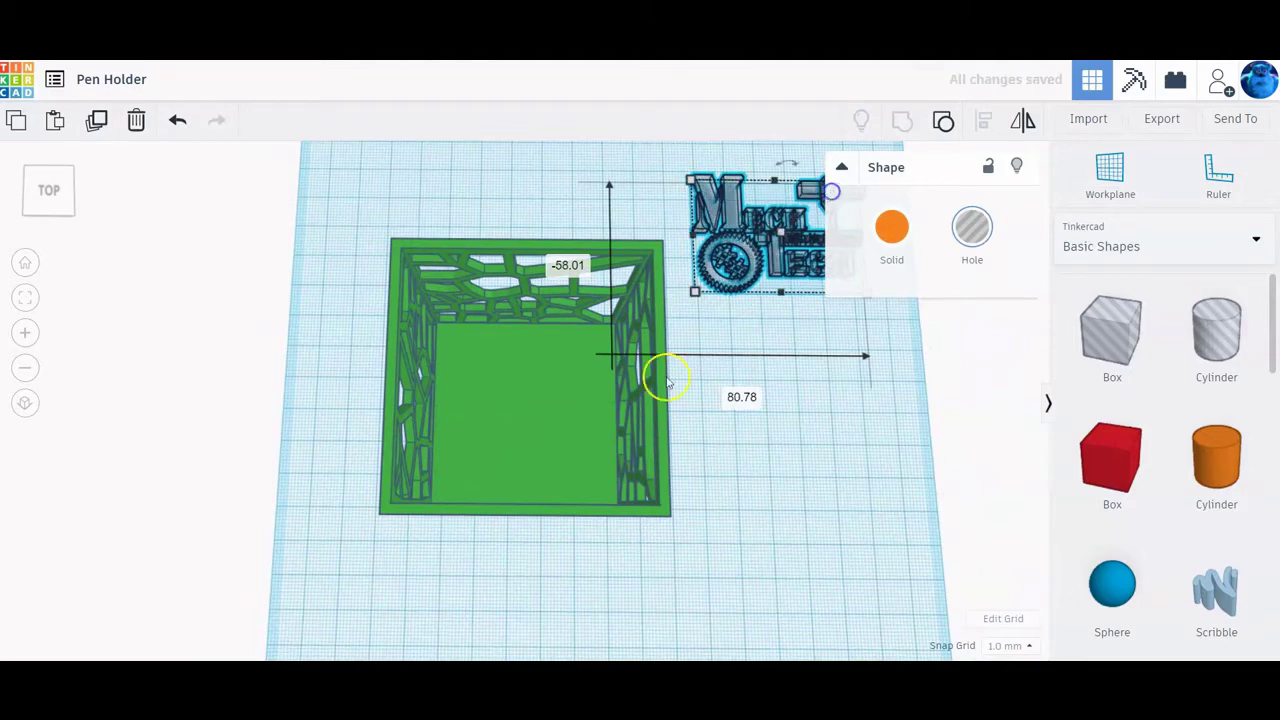
# Step: Mirror the pen holder vertically so its solid base faces up
pyautogui.click(521, 426)
pyautogui.moveTo(516, 428); pyautogui.dragTo(516, 463)
pyautogui.moveTo(744, 490); pyautogui.dragTo(748, 413, button='right')
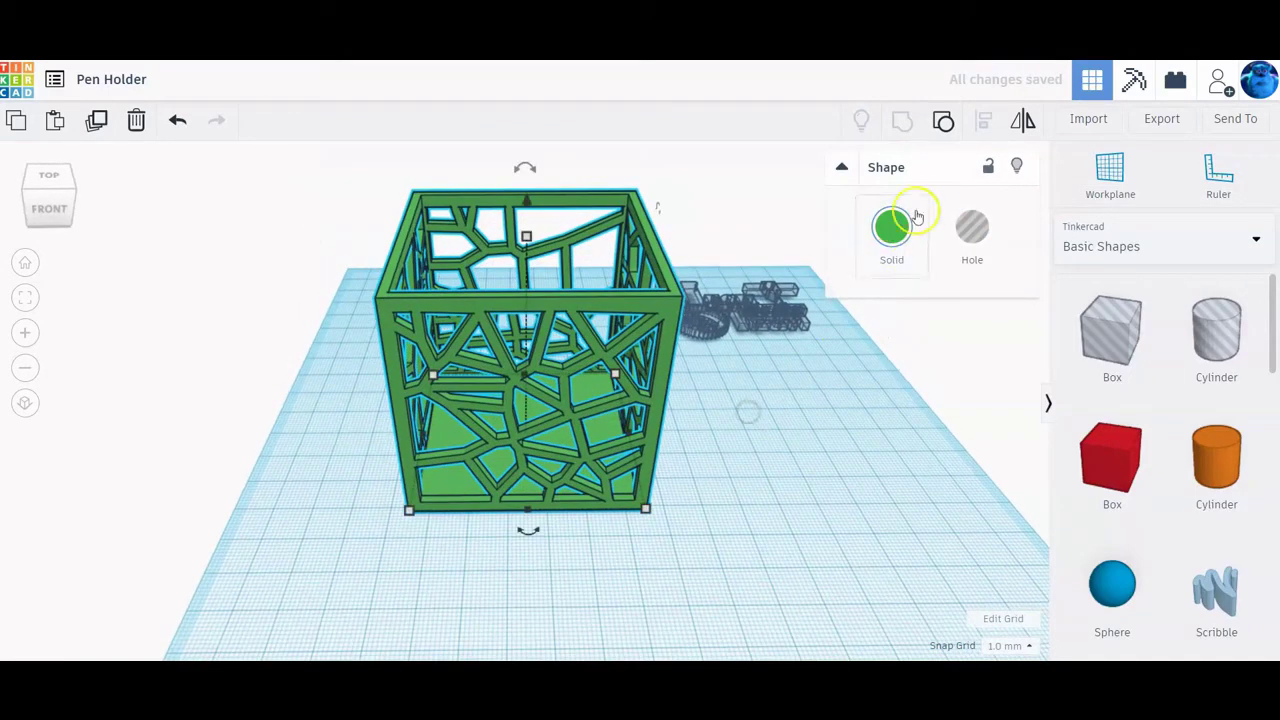
pyautogui.click(1022, 124)
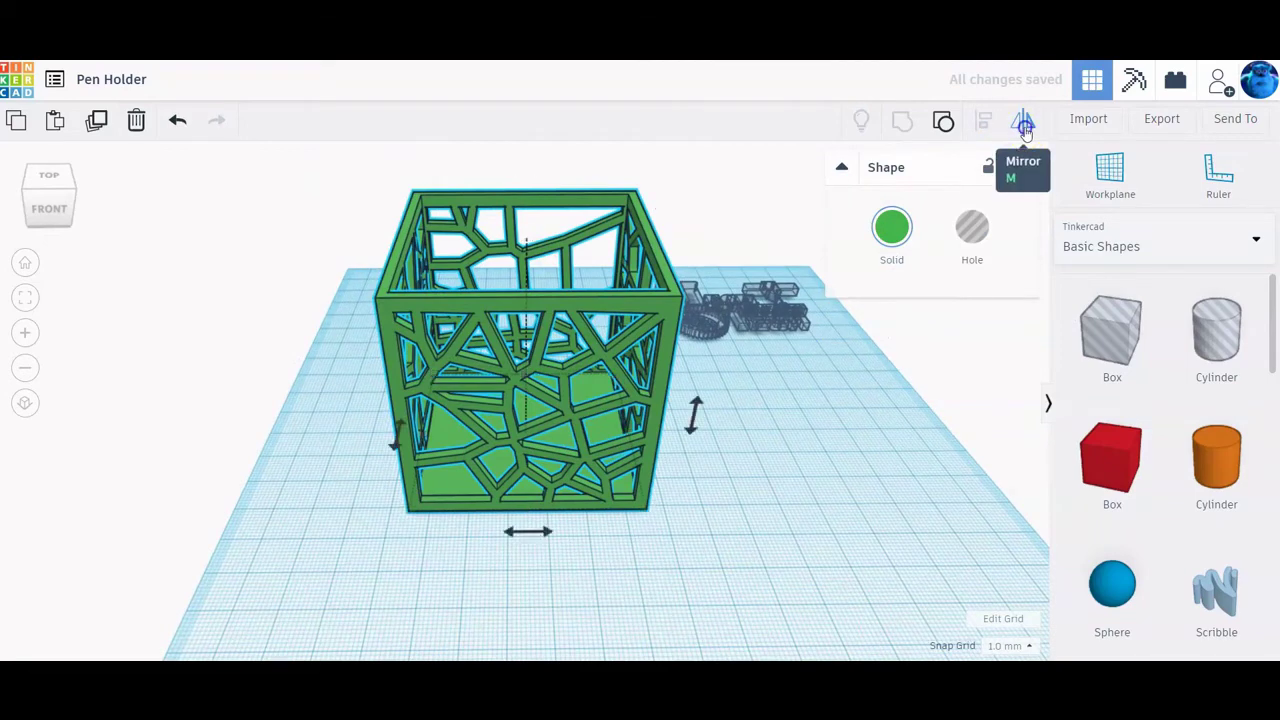
pyautogui.click(697, 405)
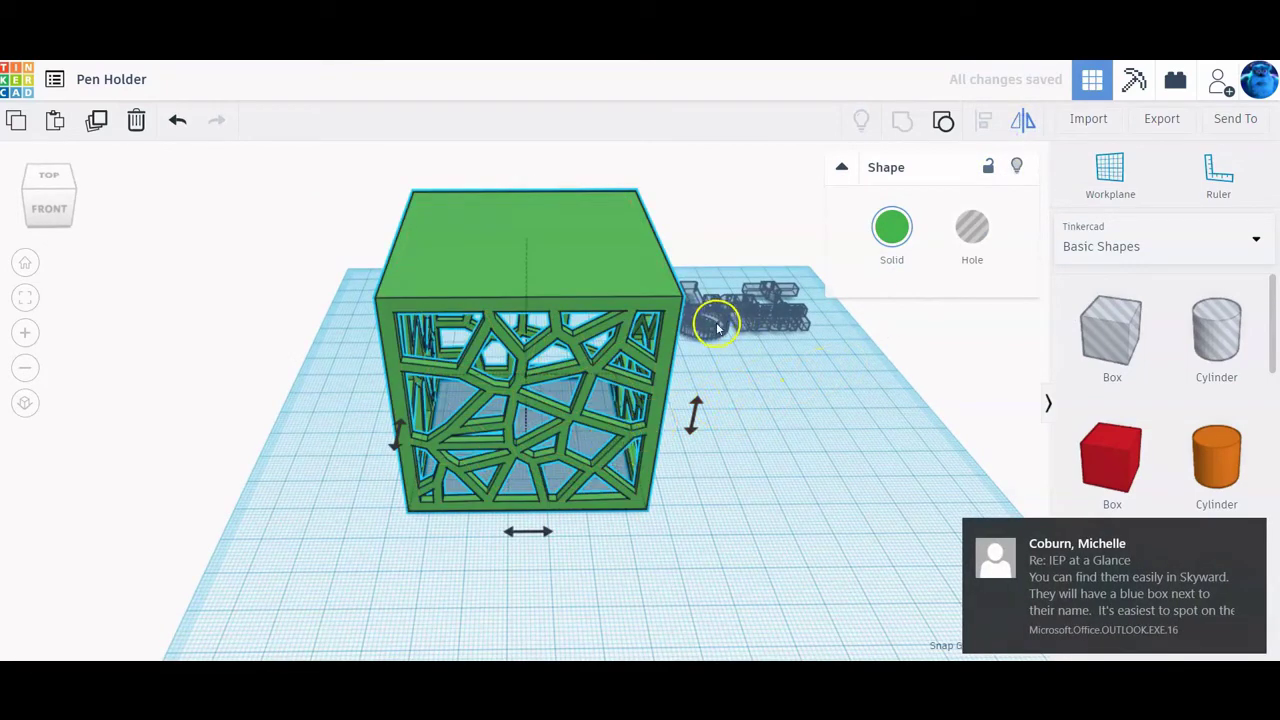
pyautogui.moveTo(768, 412); pyautogui.dragTo(754, 443, button='right')
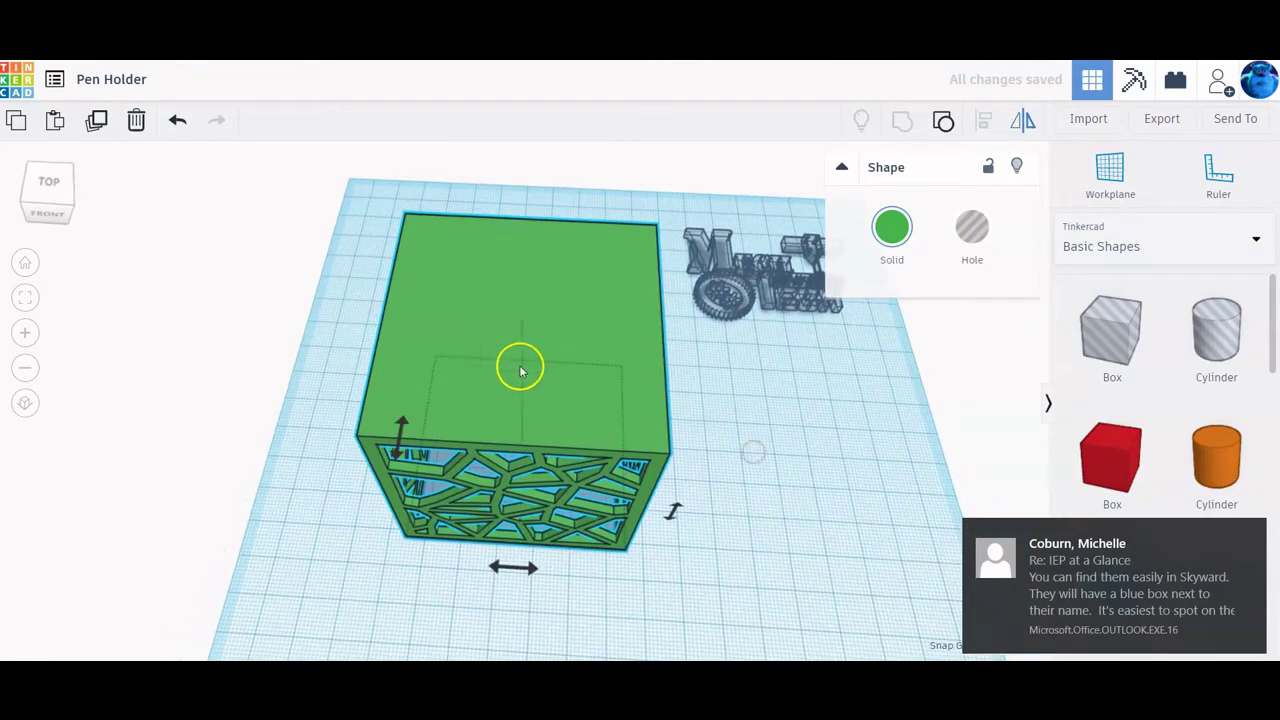
pyautogui.click(548, 348)
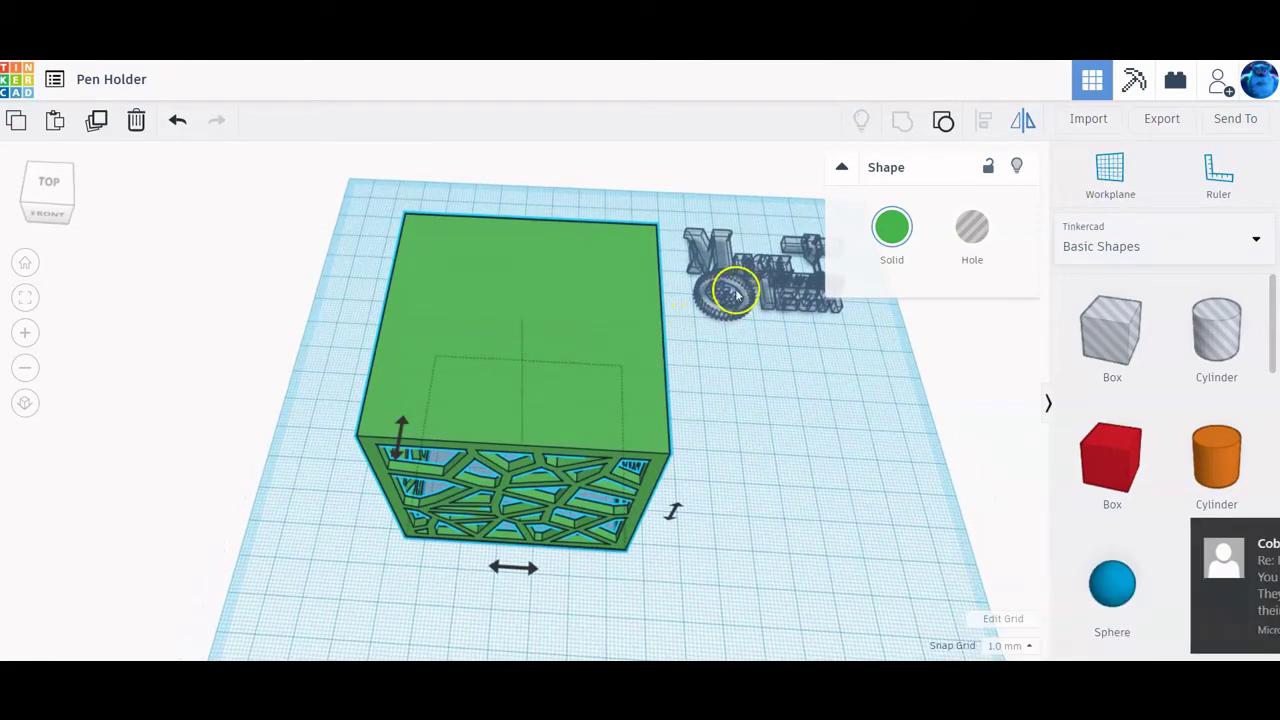
# Step: Place the MechTech logo hole on the upturned base of the pen holder and shift it about 8 mm toward the front
pyautogui.moveTo(748, 305); pyautogui.dragTo(481, 343)
pyautogui.click(540, 312)
pyautogui.moveTo(532, 303); pyautogui.dragTo(533, 325)
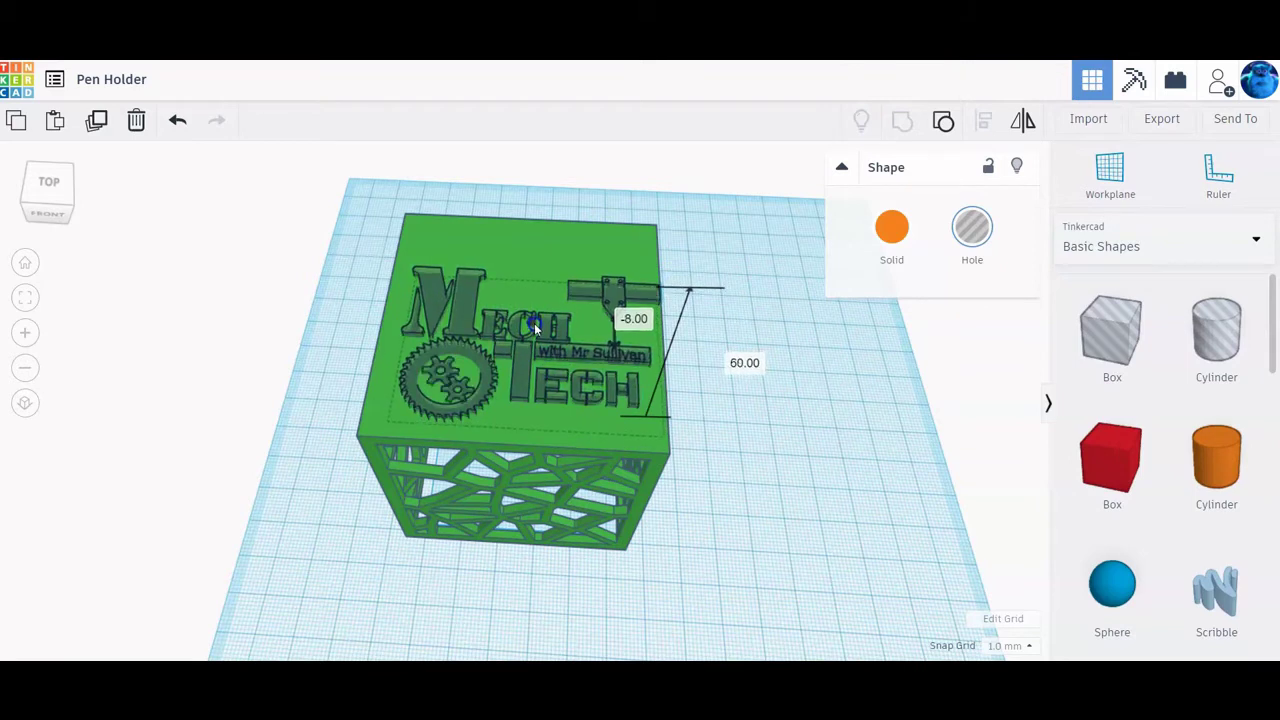
# Step: Centre the logo hole on the base in both horizontal directions and group it with the pen holder to engrave it
pyautogui.moveTo(354, 199); pyautogui.dragTo(748, 510)
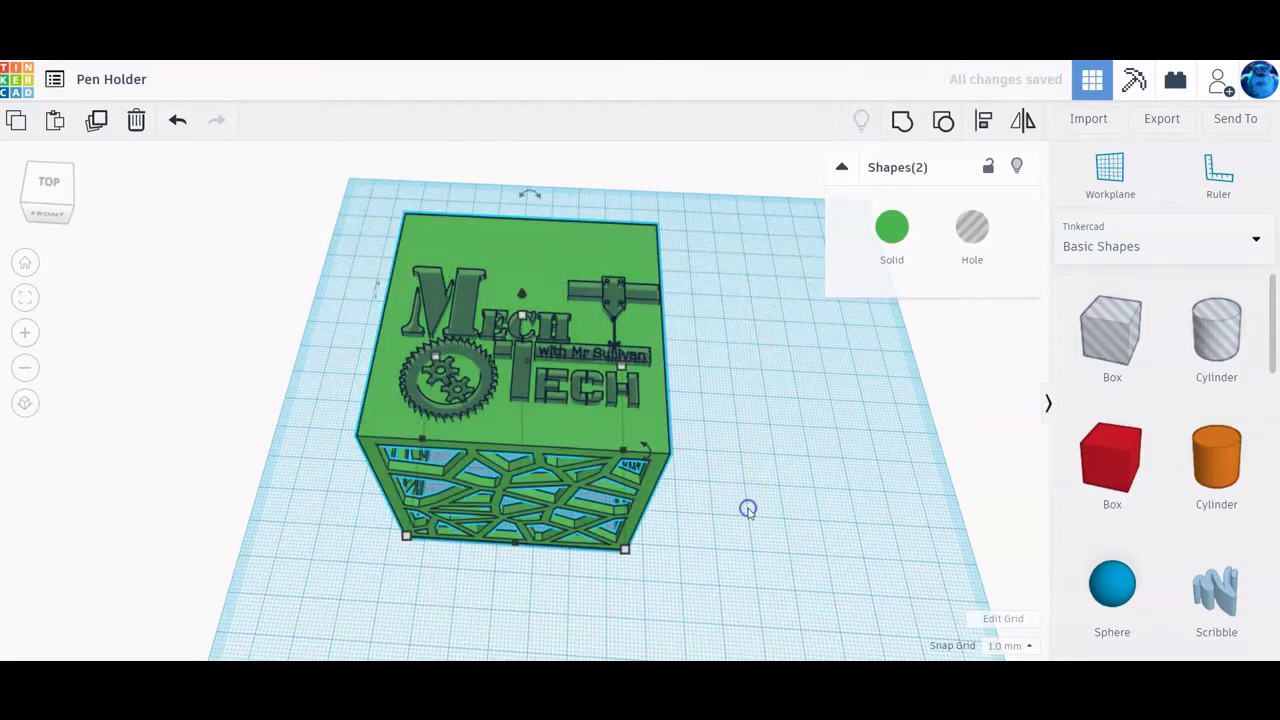
pyautogui.click(982, 122)
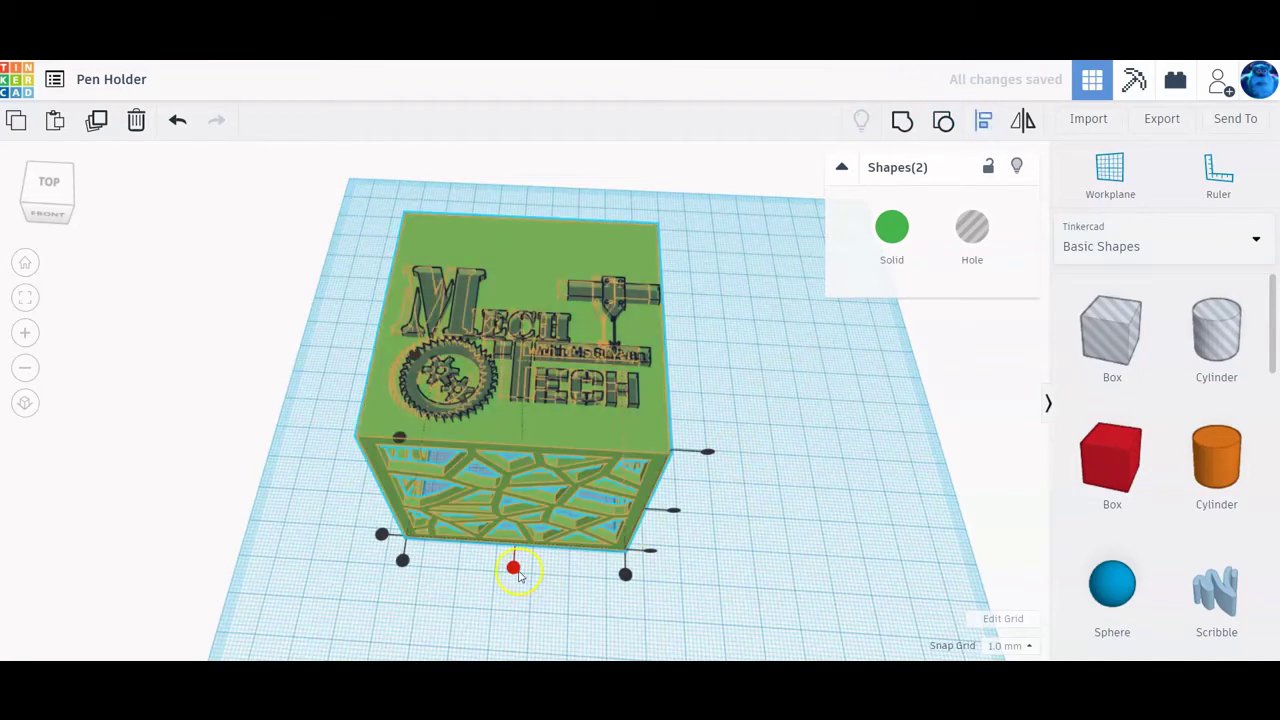
pyautogui.click(399, 442)
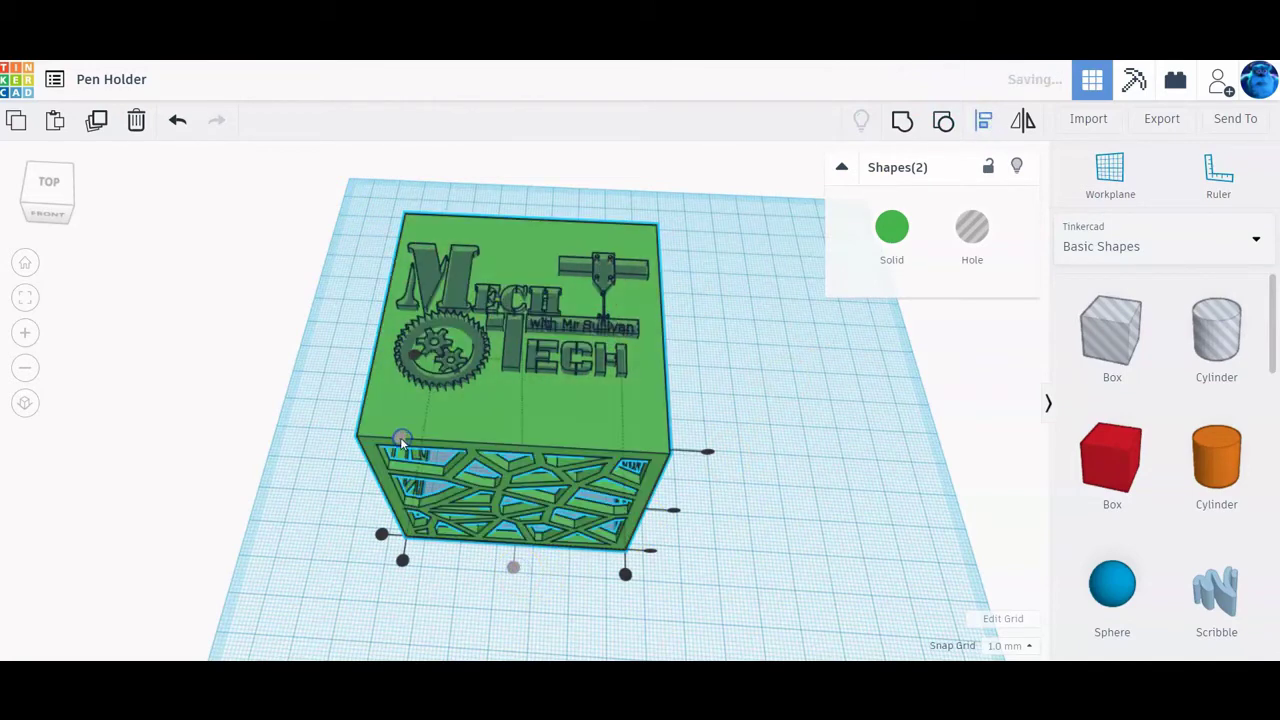
pyautogui.click(903, 122)
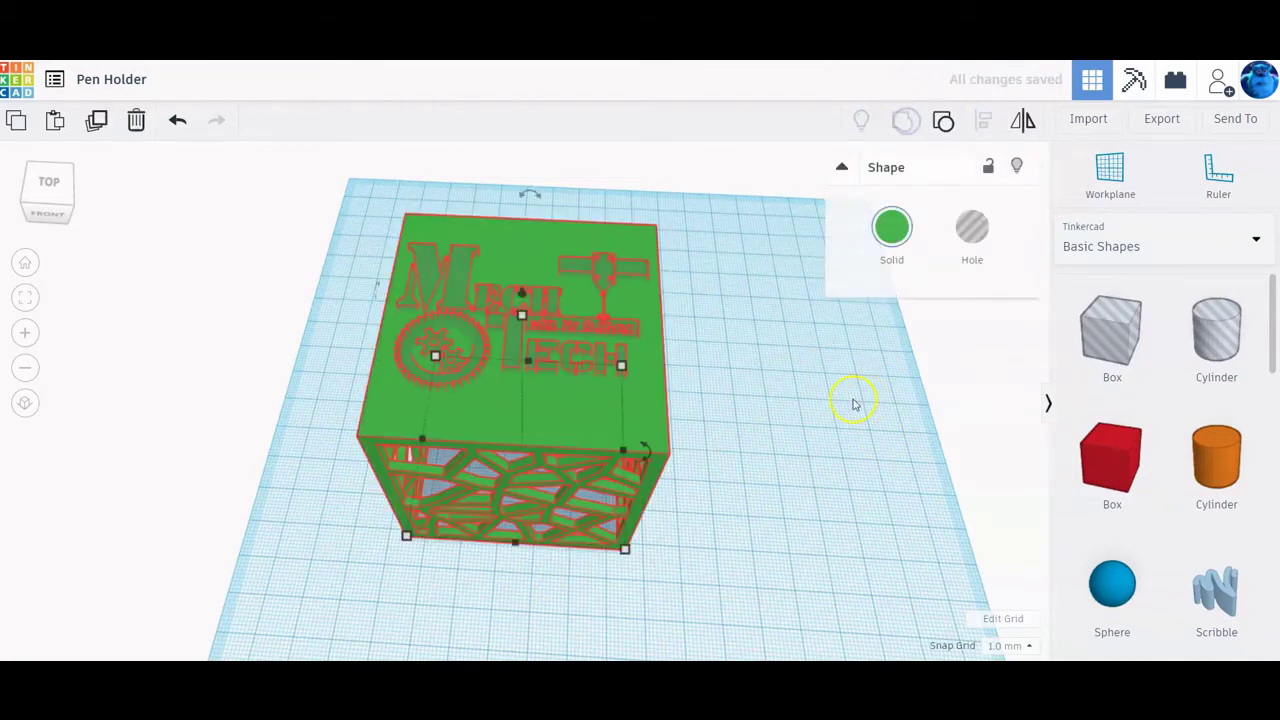
# Step: Mirror the engraved pen holder vertically so its open side faces up again
pyautogui.moveTo(746, 394)
pyautogui.mouseDown(button='right')
pyautogui.moveTo(753, 450)
pyautogui.moveTo(760, 329)
pyautogui.moveTo(764, 410)
pyautogui.mouseUp(button='right')
pyautogui.click(675, 458)
pyautogui.click(667, 457)
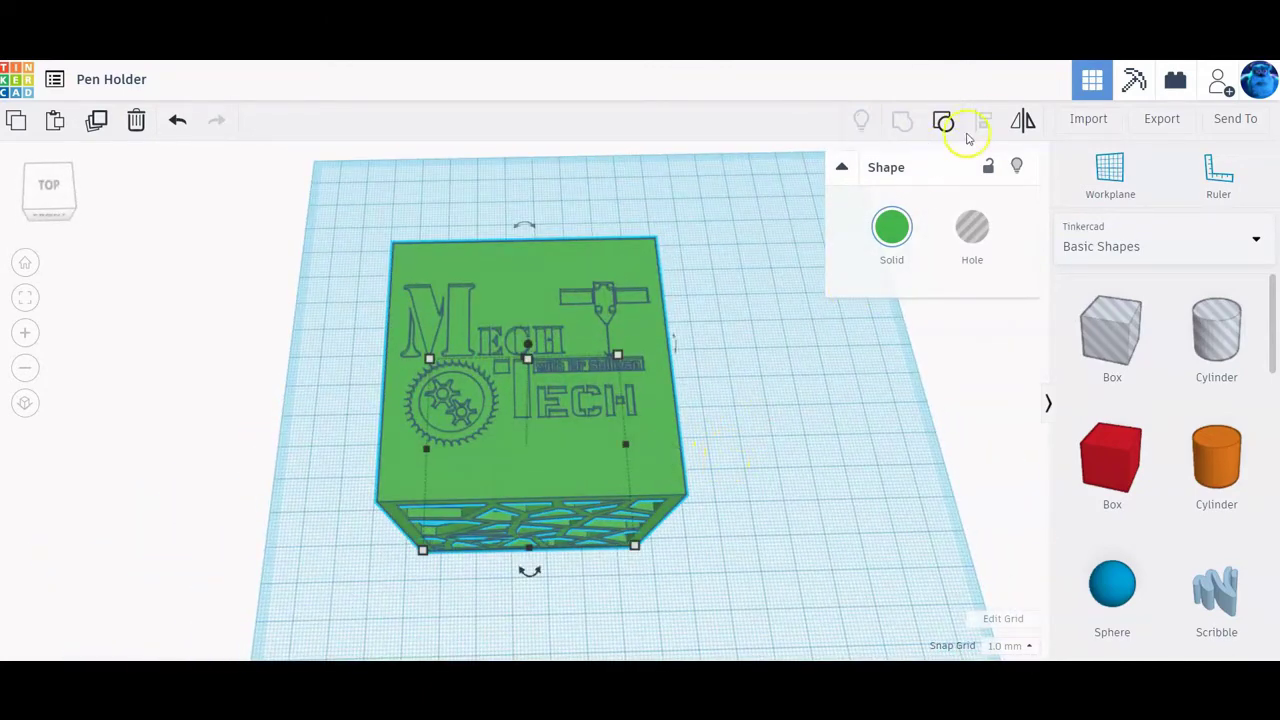
pyautogui.click(1023, 121)
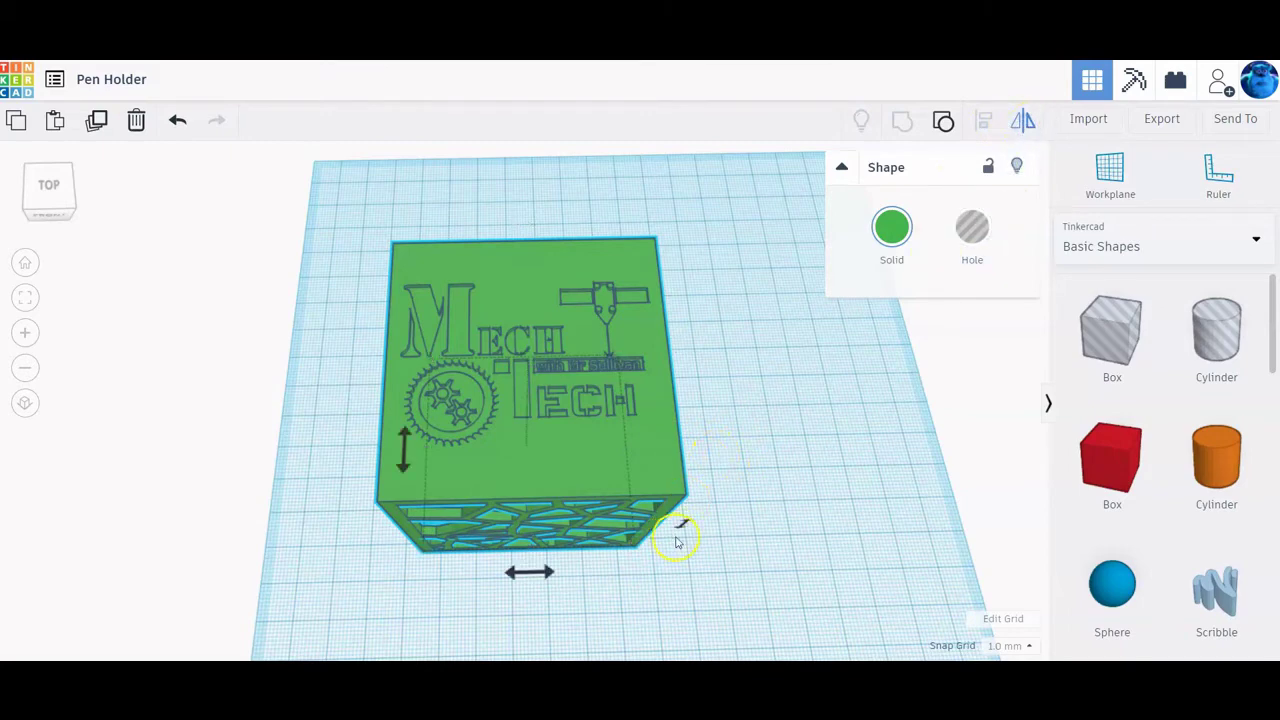
pyautogui.moveTo(788, 508); pyautogui.dragTo(790, 402, button='right')
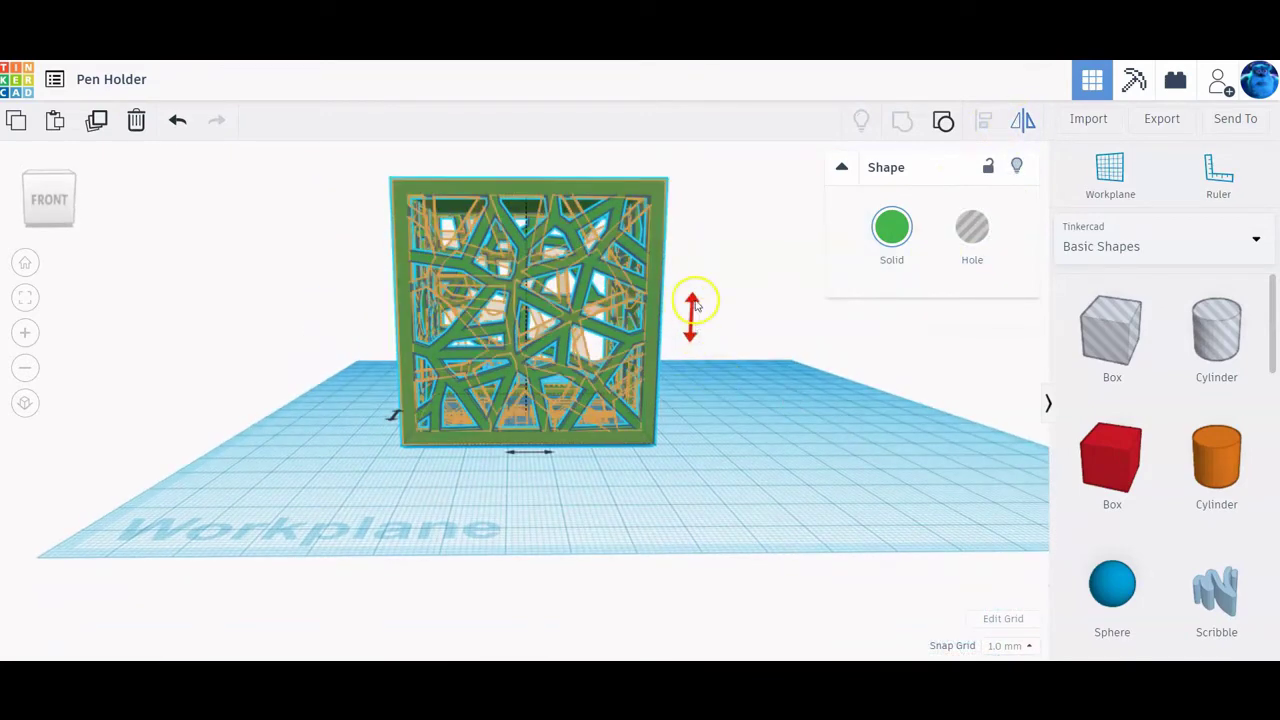
pyautogui.click(692, 298)
# Step: Mirror the pen holder sideways so the logo engraved on its underside reads correctly from below
pyautogui.moveTo(684, 441); pyautogui.dragTo(846, 221, button='right')
pyautogui.moveTo(535, 247); pyautogui.dragTo(740, 206, button='right')
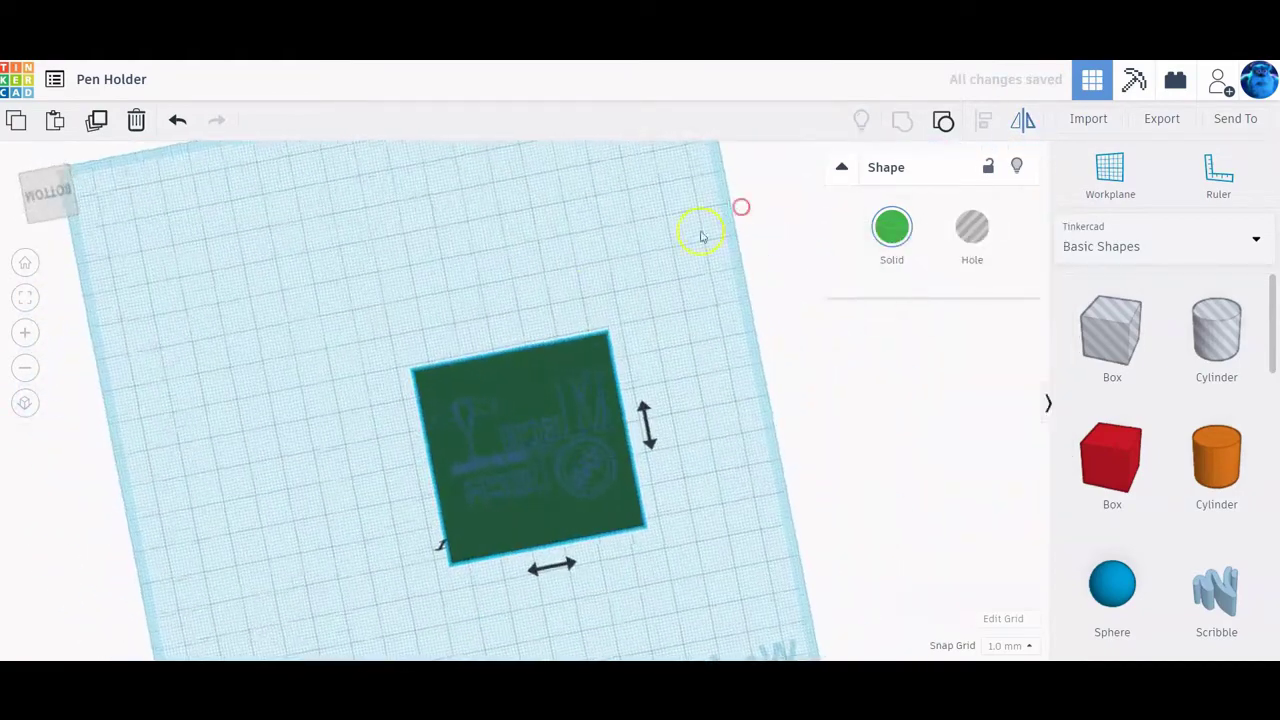
pyautogui.moveTo(537, 271); pyautogui.dragTo(571, 266, button='right')
pyautogui.click(491, 449)
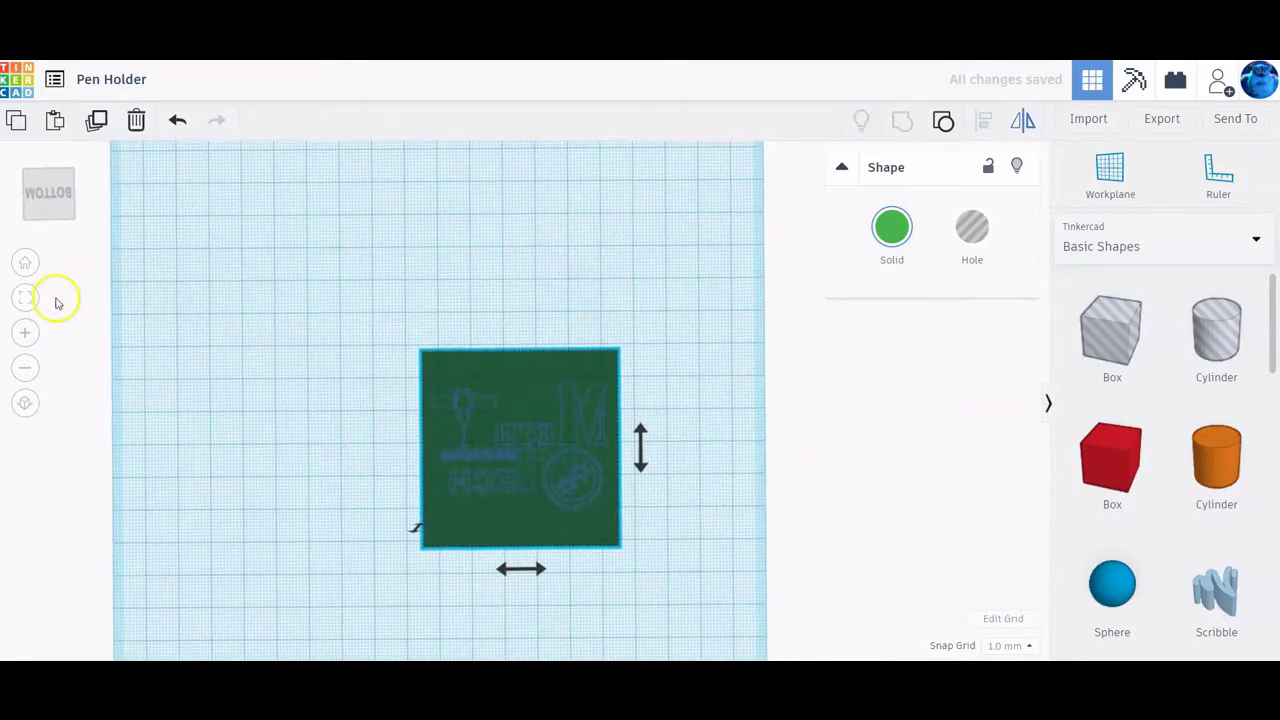
pyautogui.click(25, 298)
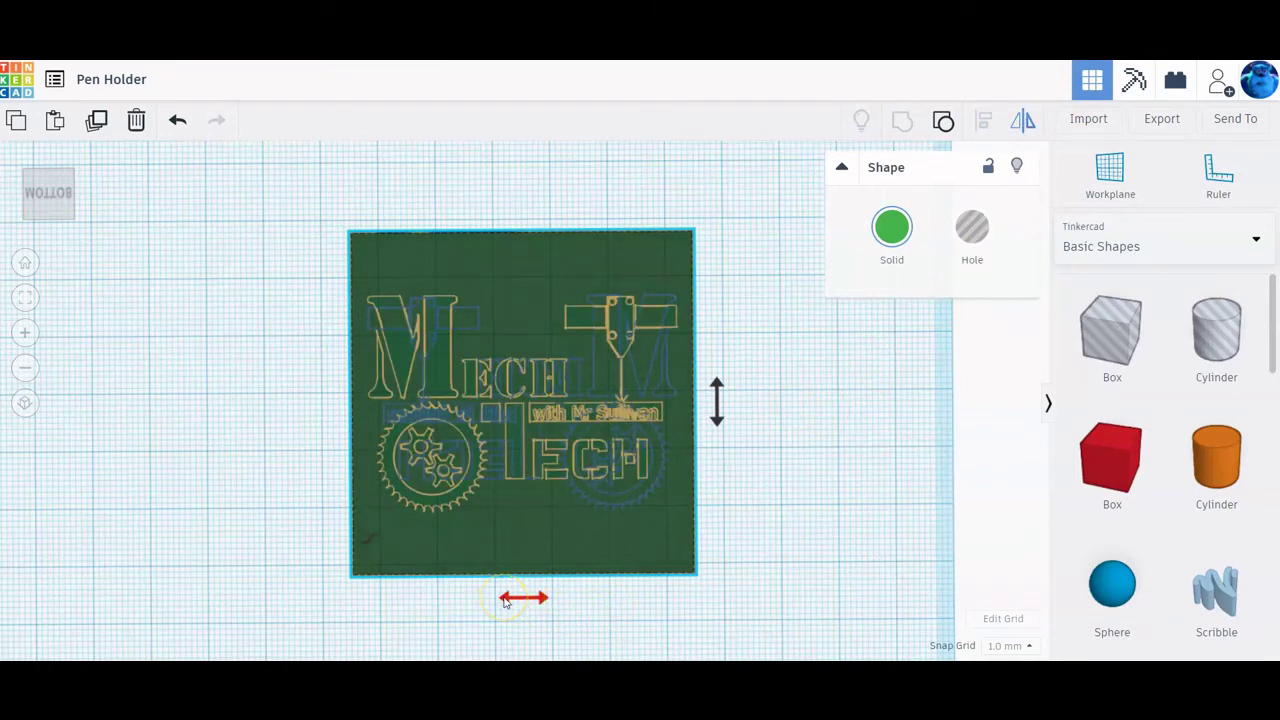
pyautogui.click(505, 601)
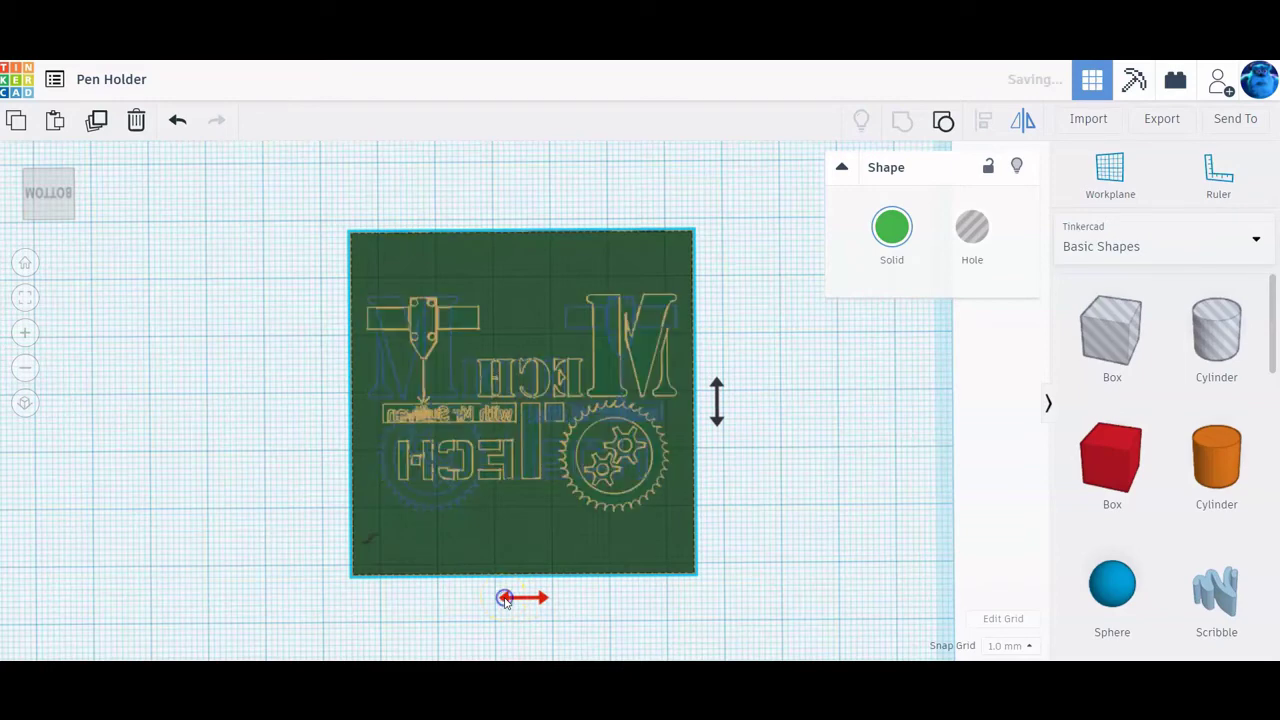
pyautogui.scroll(5, 554, 474)
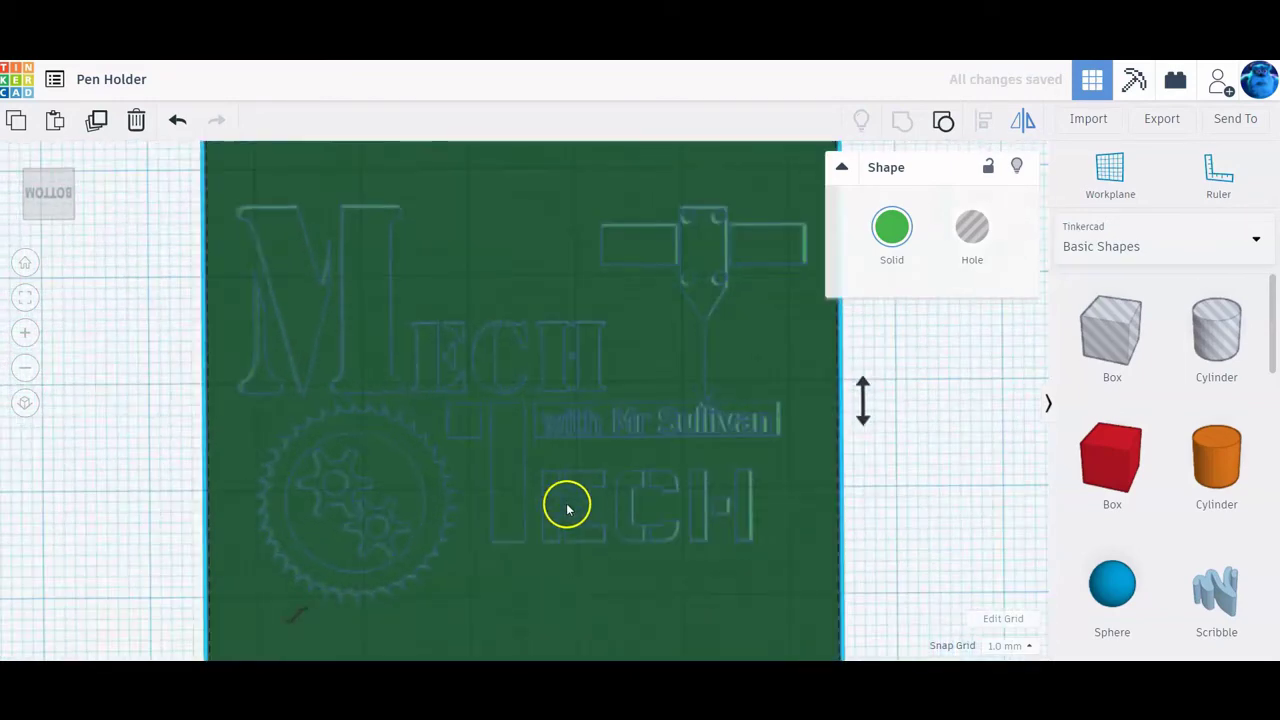
pyautogui.scroll(-2, 575, 510)
pyautogui.scroll(-2, 575, 511)
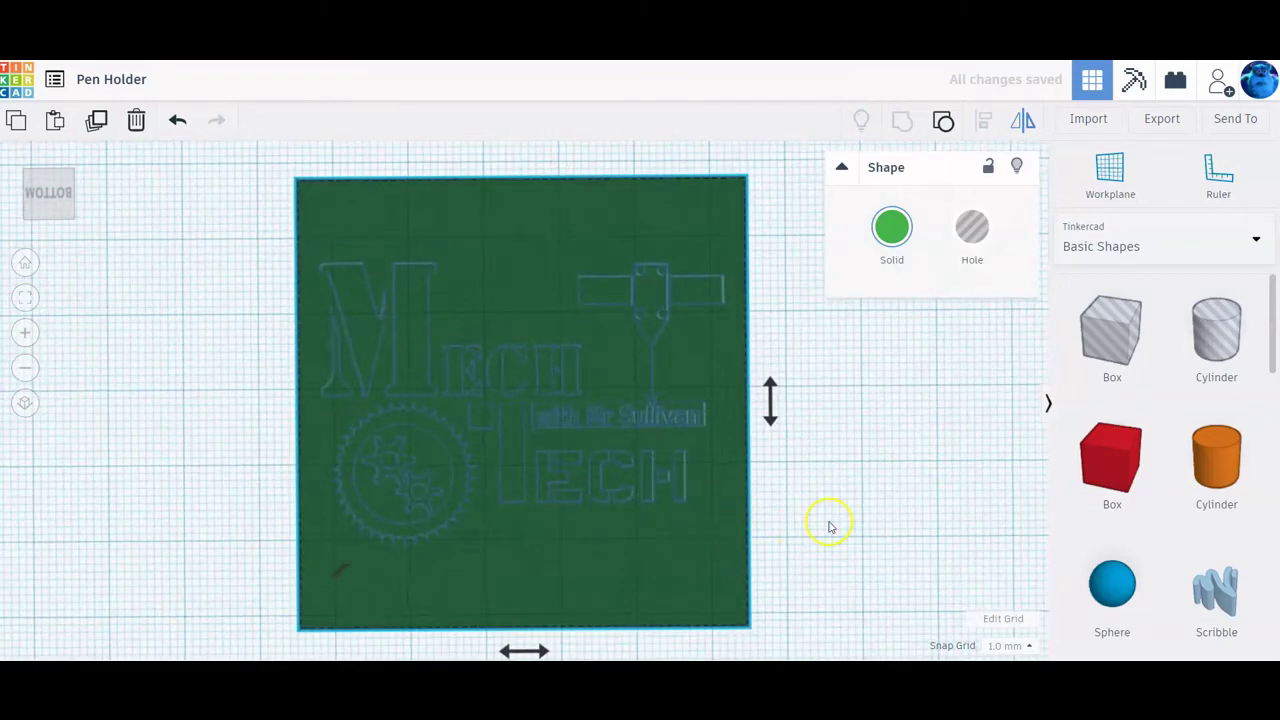
# Step: Examine the finished pen holder from the back, the sides and the front
pyautogui.moveTo(828, 522); pyautogui.dragTo(838, 717, button='right')
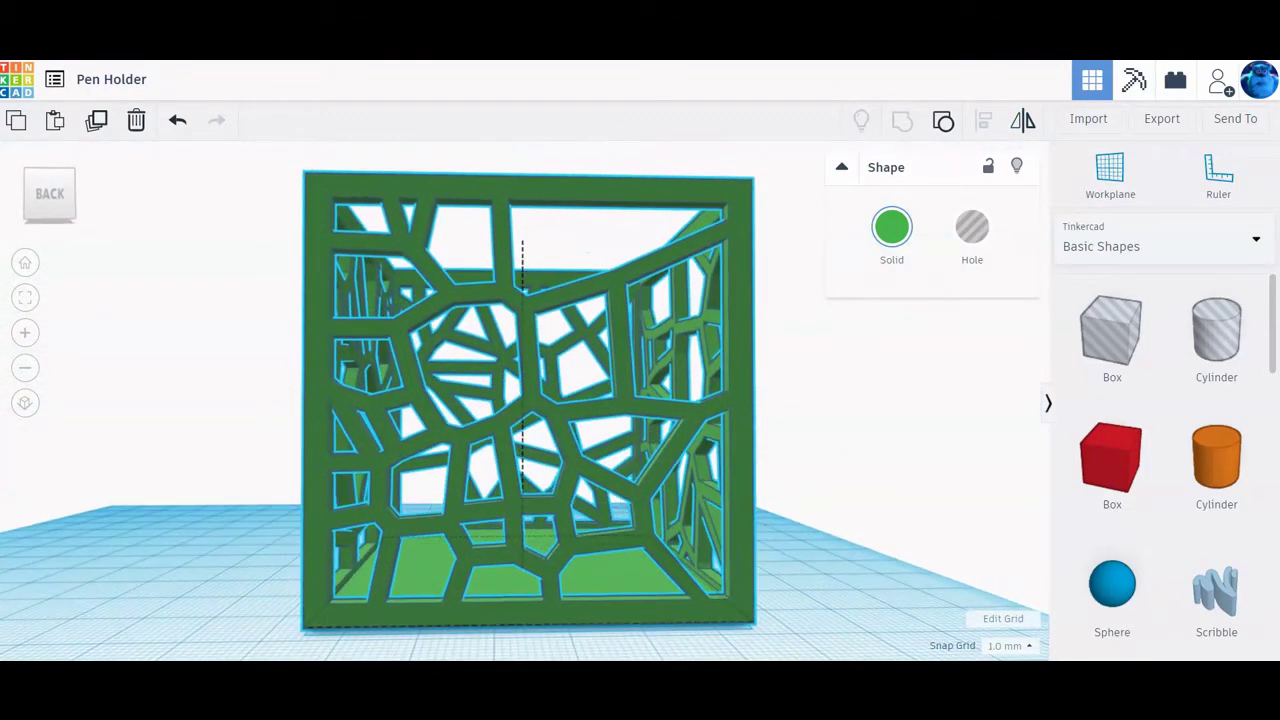
pyautogui.click(629, 608)
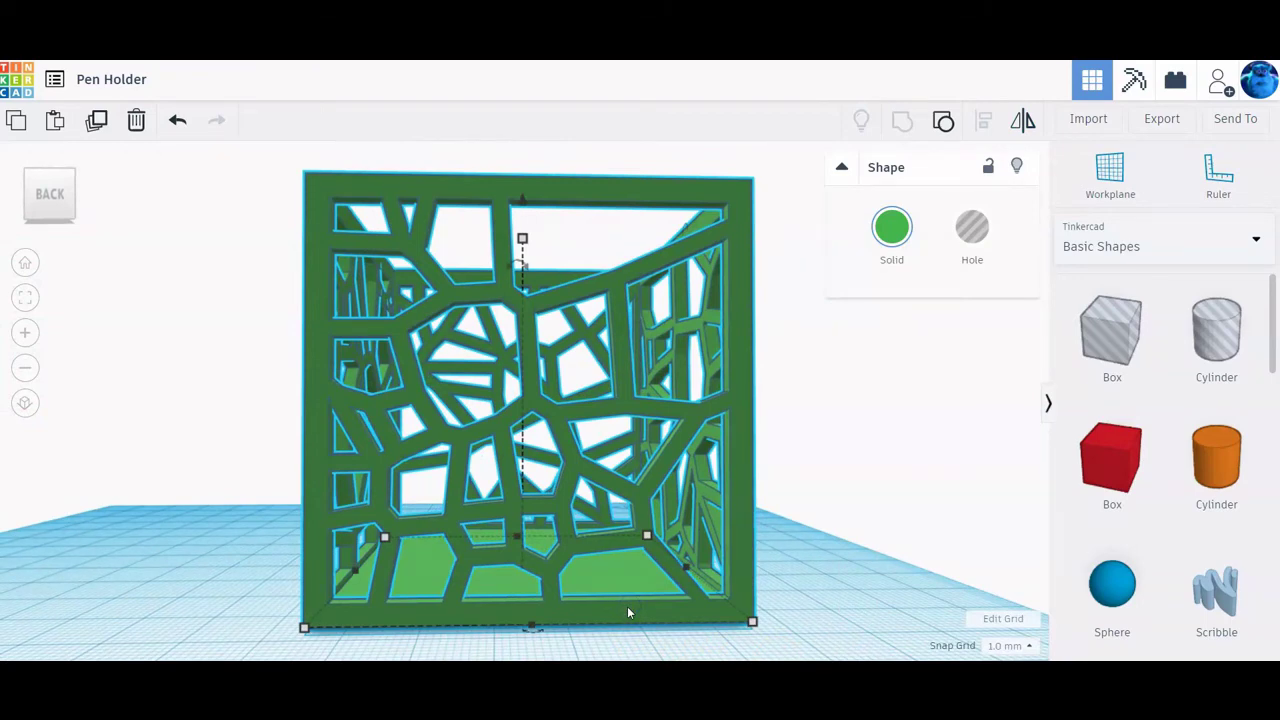
pyautogui.moveTo(628, 609); pyautogui.dragTo(639, 594, button='right')
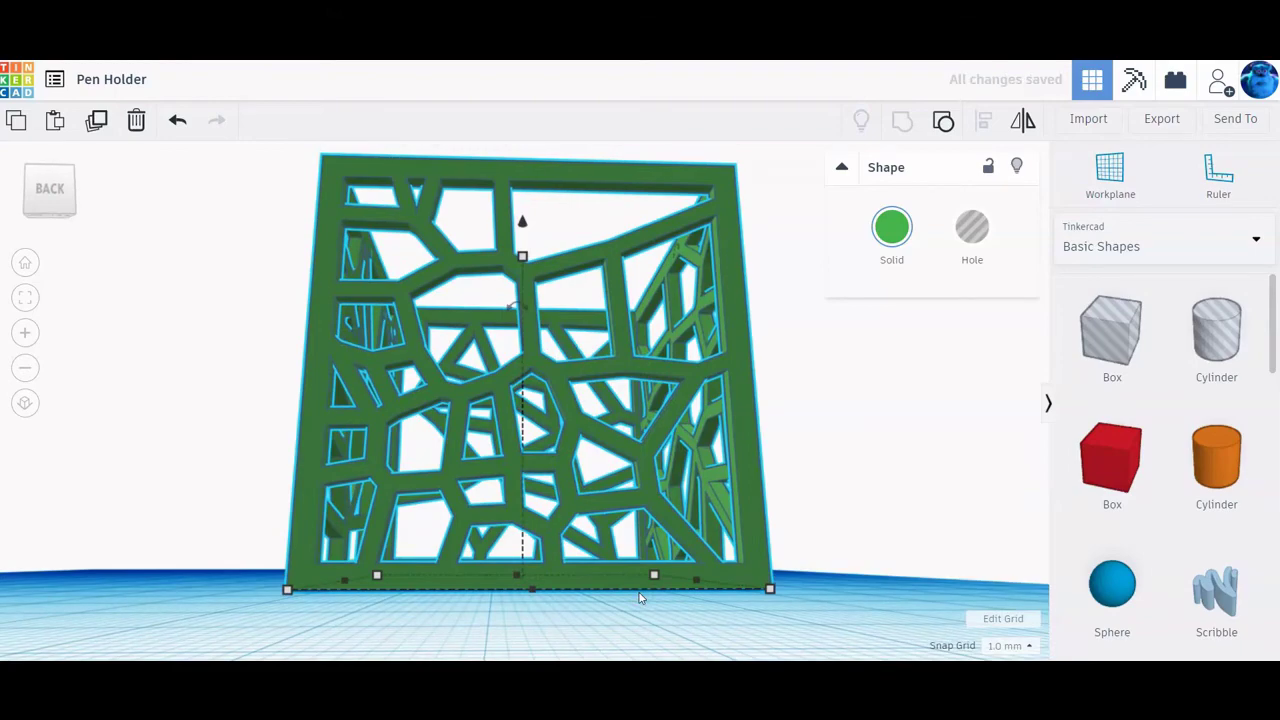
pyautogui.moveTo(645, 545); pyautogui.dragTo(114, 554, button='right')
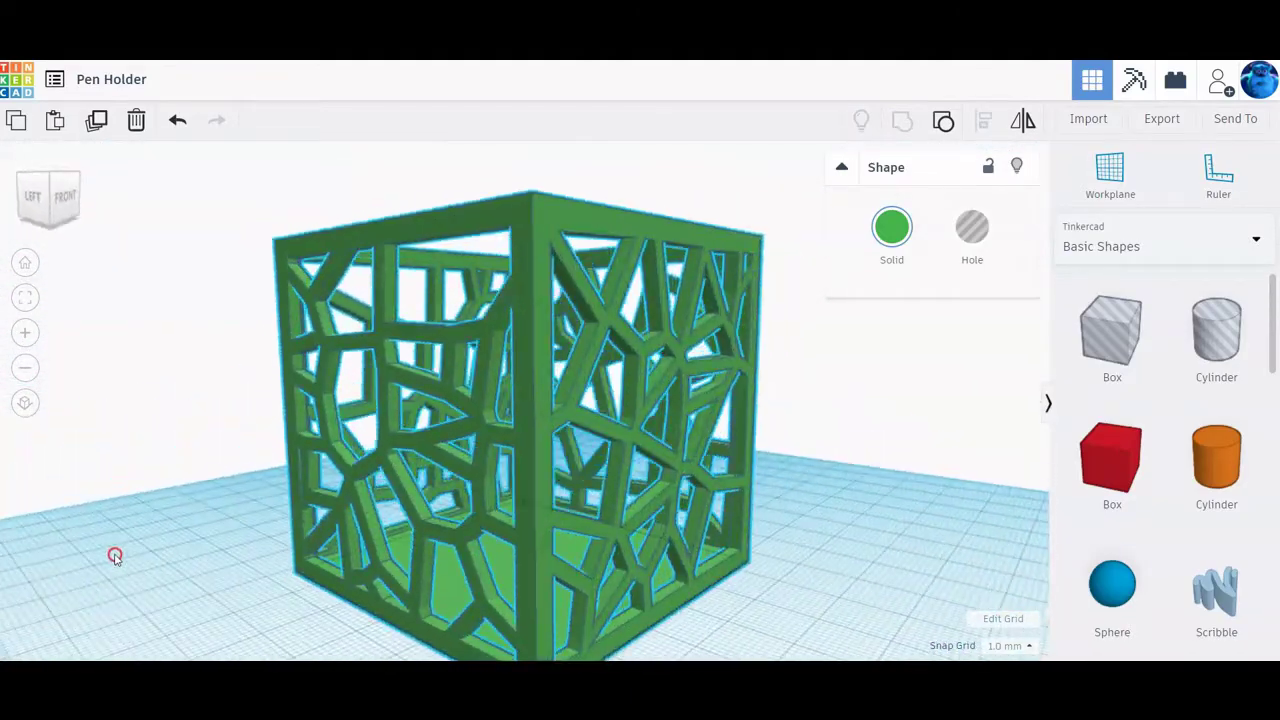
pyautogui.click(553, 527)
pyautogui.moveTo(553, 527); pyautogui.dragTo(441, 552, button='right')
pyautogui.scroll(-5, 558, 520)
pyautogui.scroll(-5, 590, 525)
pyautogui.scroll(5, 600, 512)
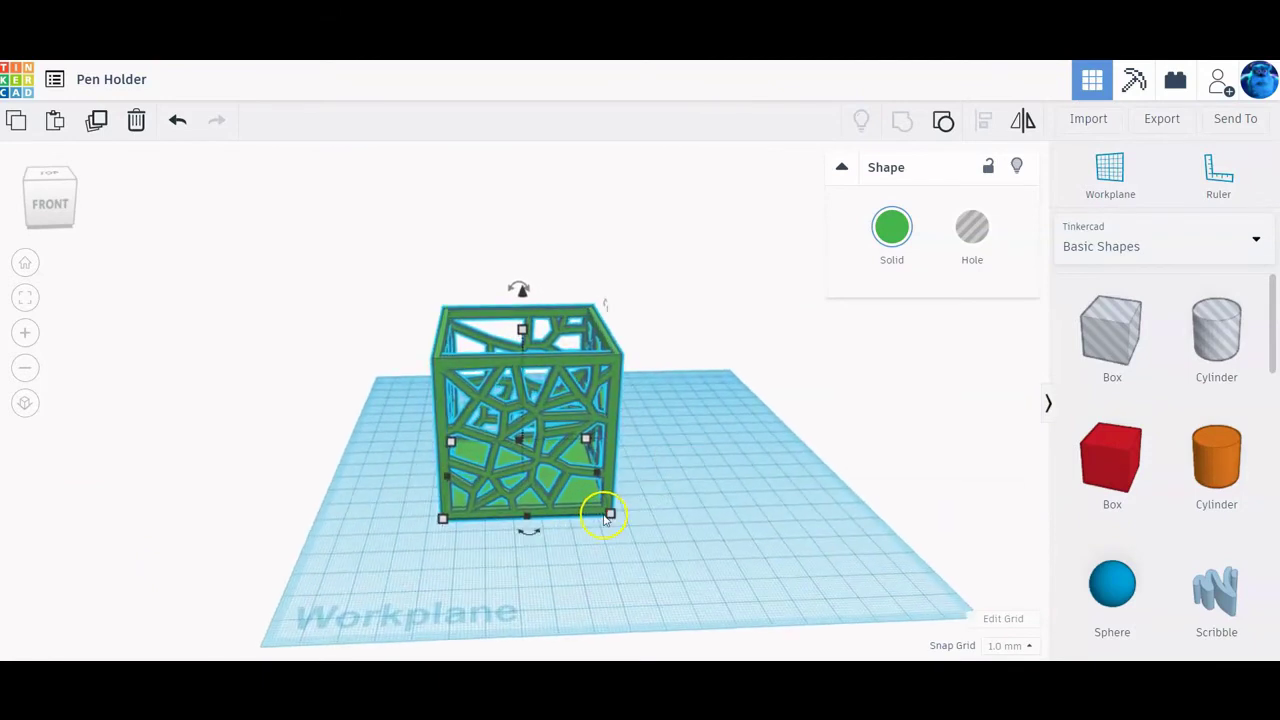